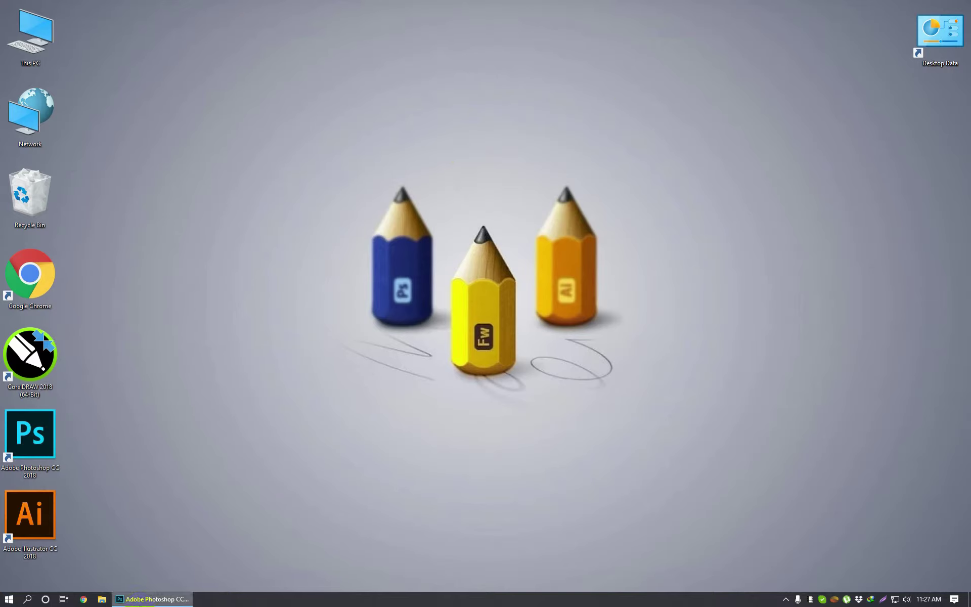
Close the running Photoshop window from its taskbar button.
right_click(146, 592)
left_click(143, 582)
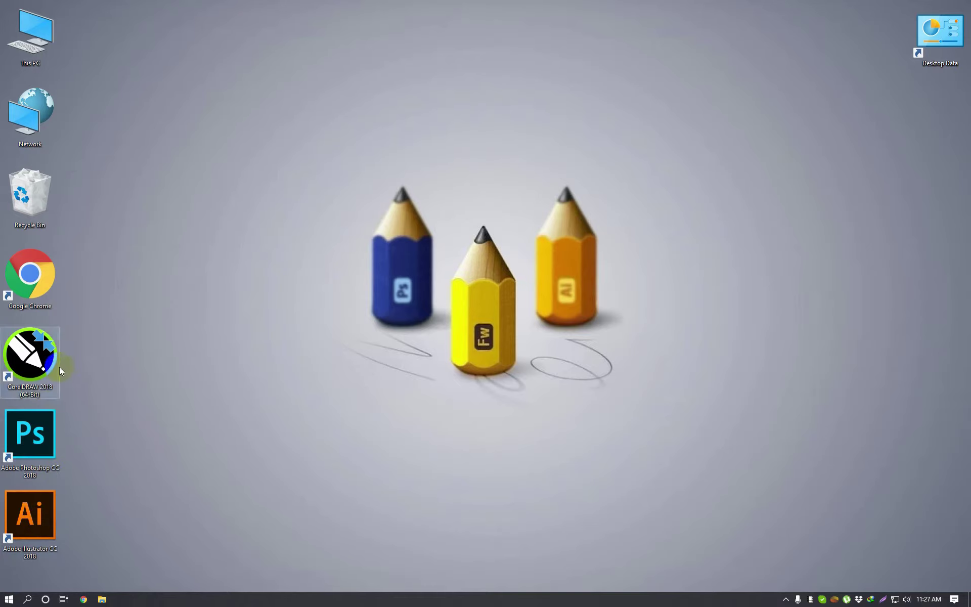
left_click(226, 574)
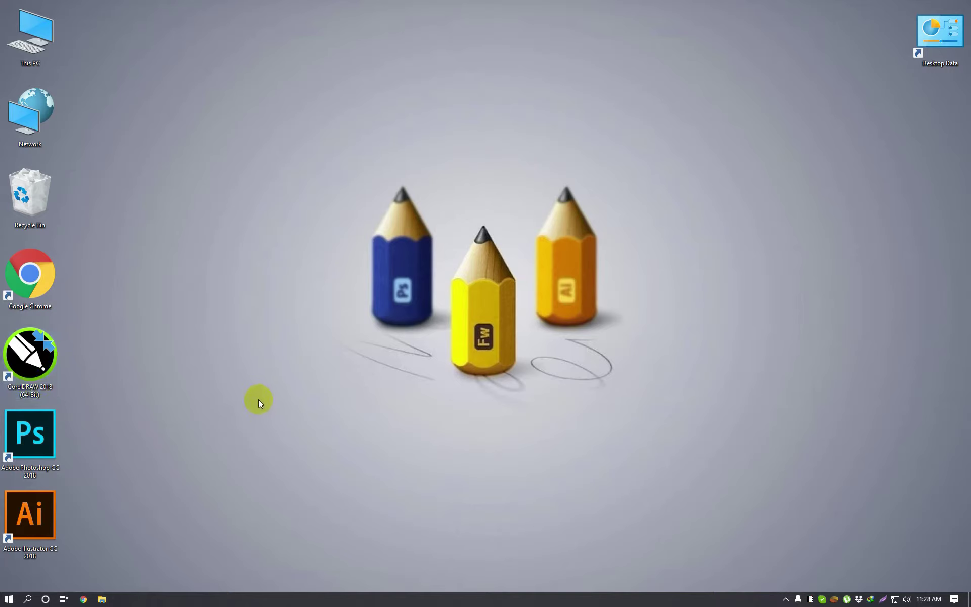
Bring up the desktop context menu at a few spots on the desktop.
right_click(360, 337)
right_click(381, 365)
right_click(148, 411)
double_click(21, 444)
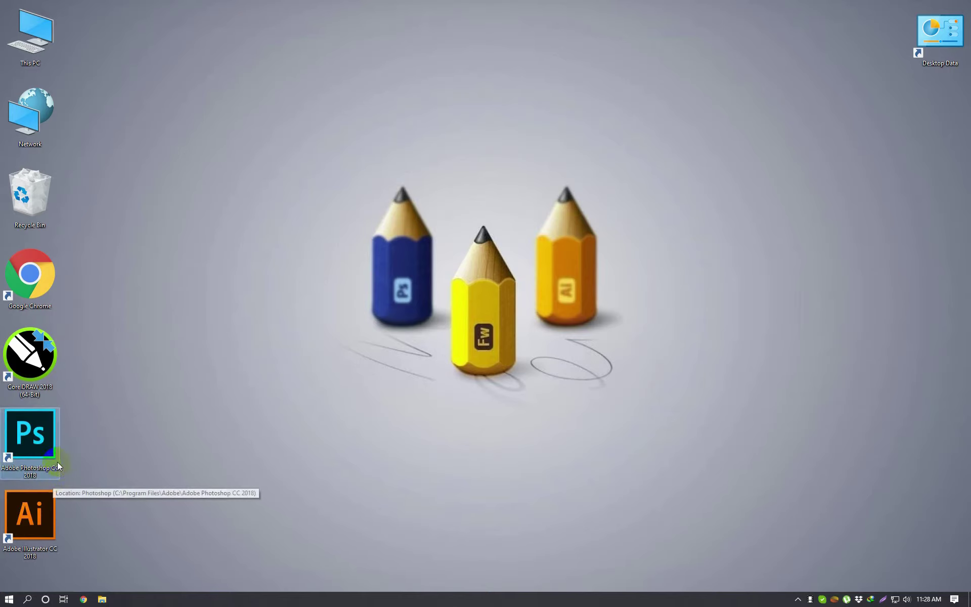
right_click(196, 402)
left_click(219, 431)
left_click(8, 600)
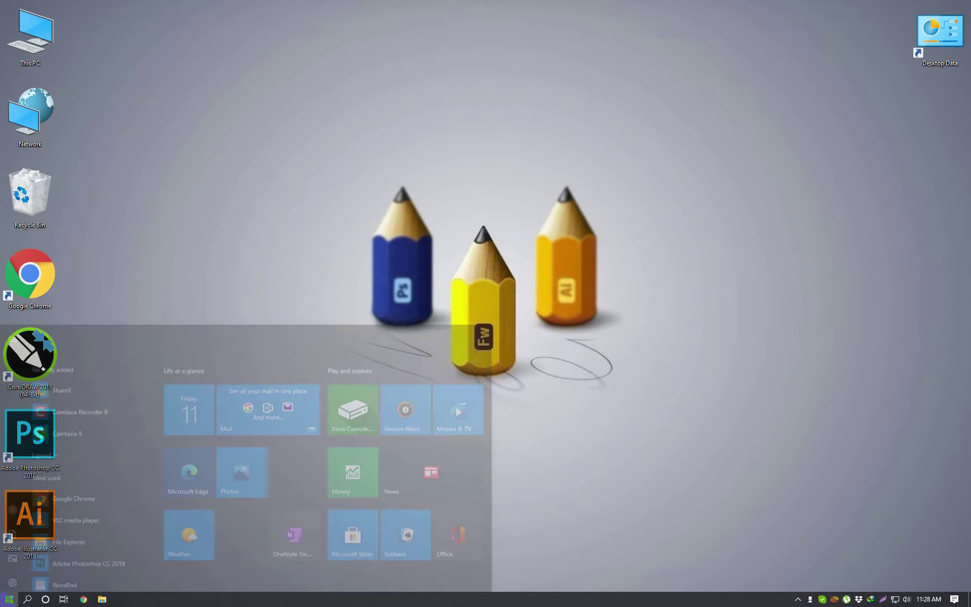
scroll(102, 382, "down", 2)
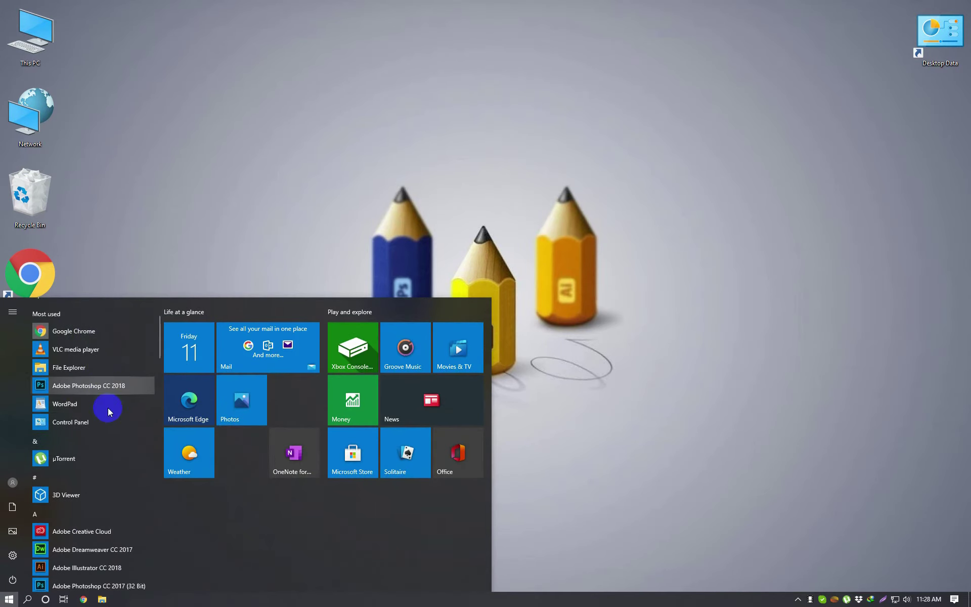
scroll(110, 411, "up", 2)
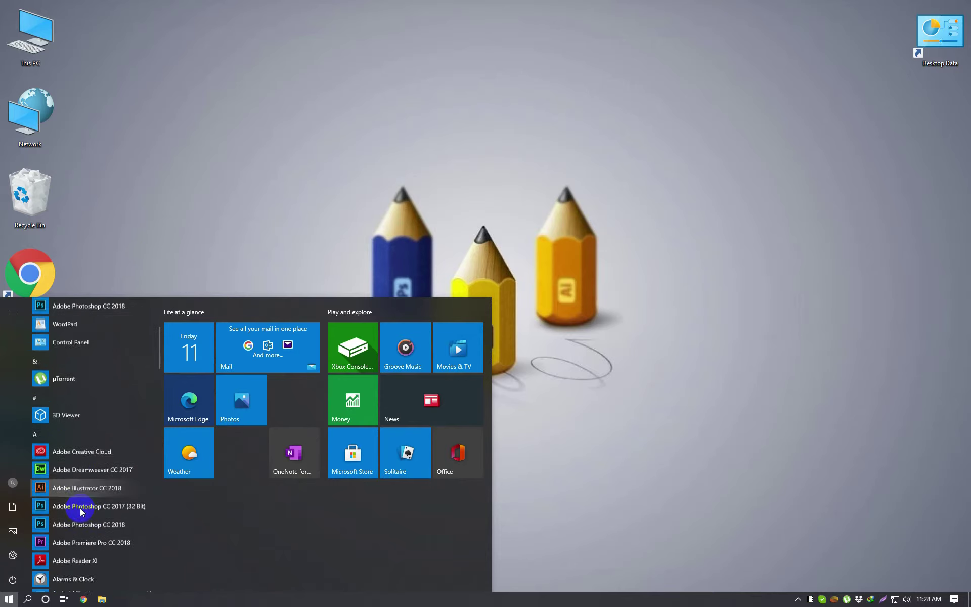
scroll(99, 490, "down", 2)
scroll(119, 418, "down", 3)
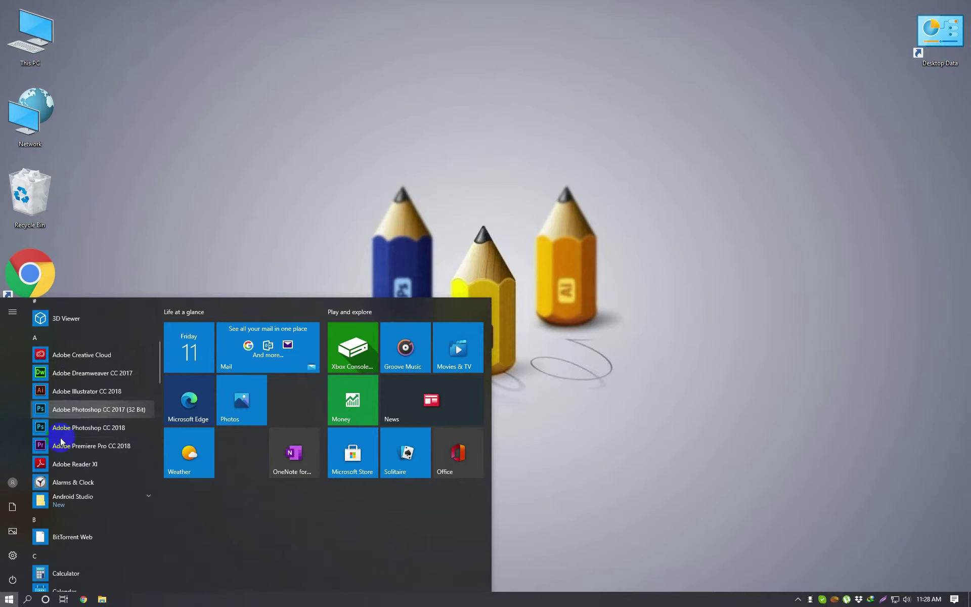
type("ad")
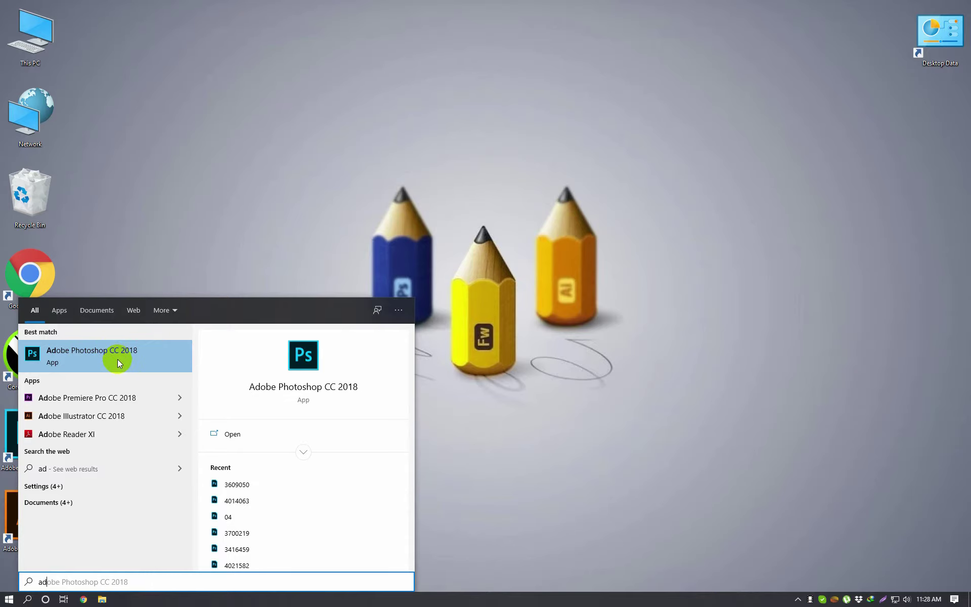
left_click(210, 214)
right_click(213, 281)
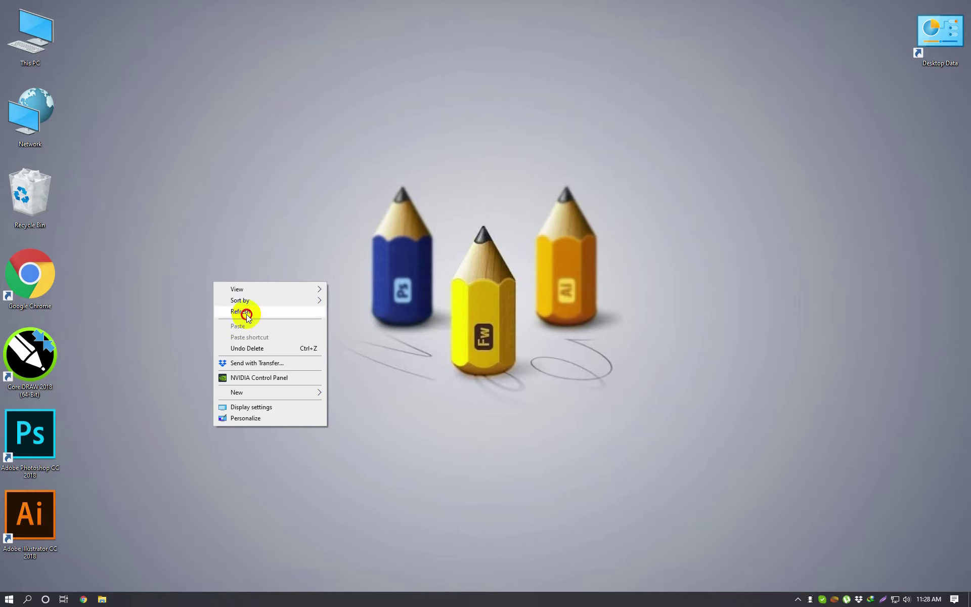
left_click(243, 311)
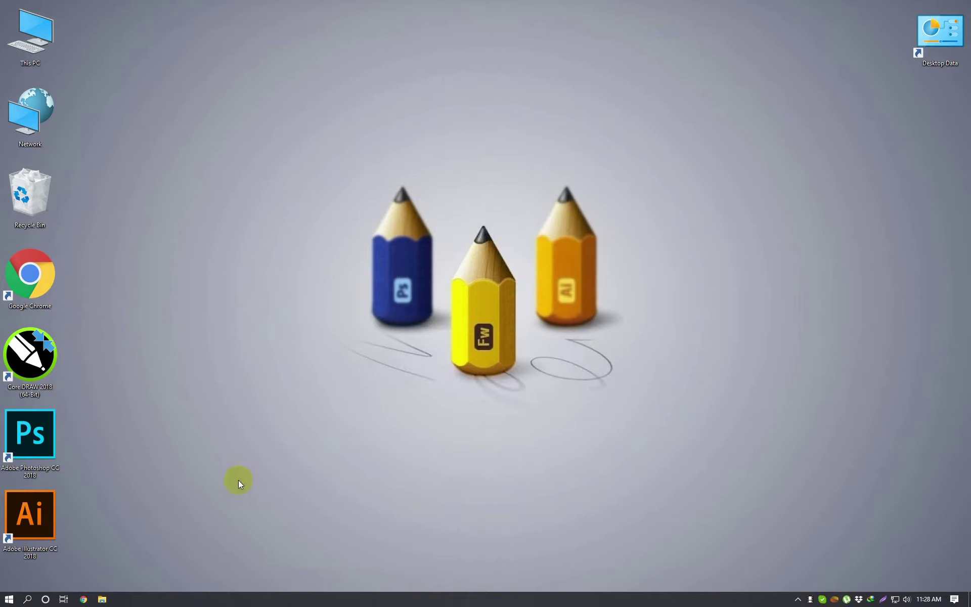
Launch Photoshop CC 2018 from its desktop shortcut to reach the Recent files start screen.
left_click(50, 433)
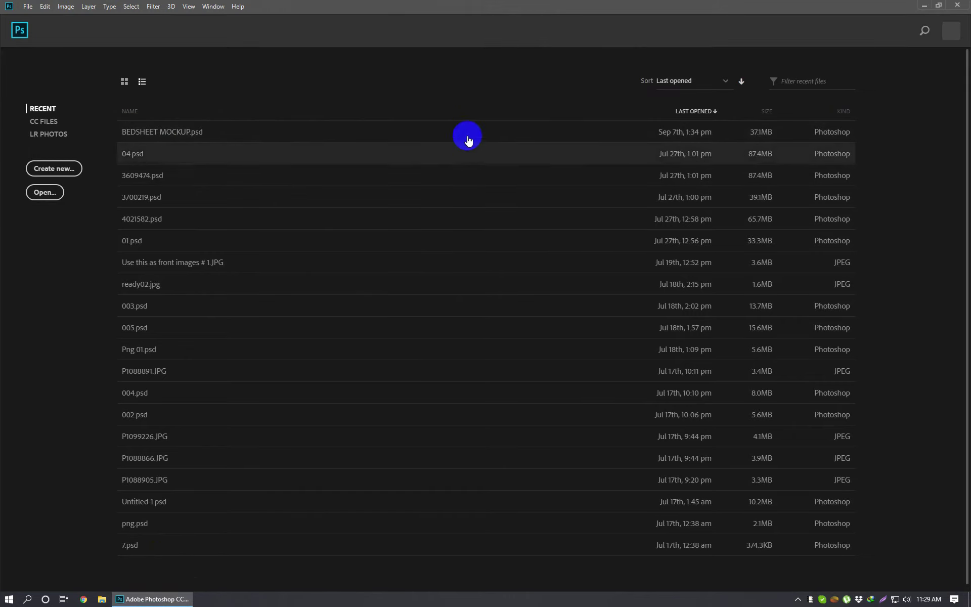
left_click(441, 137)
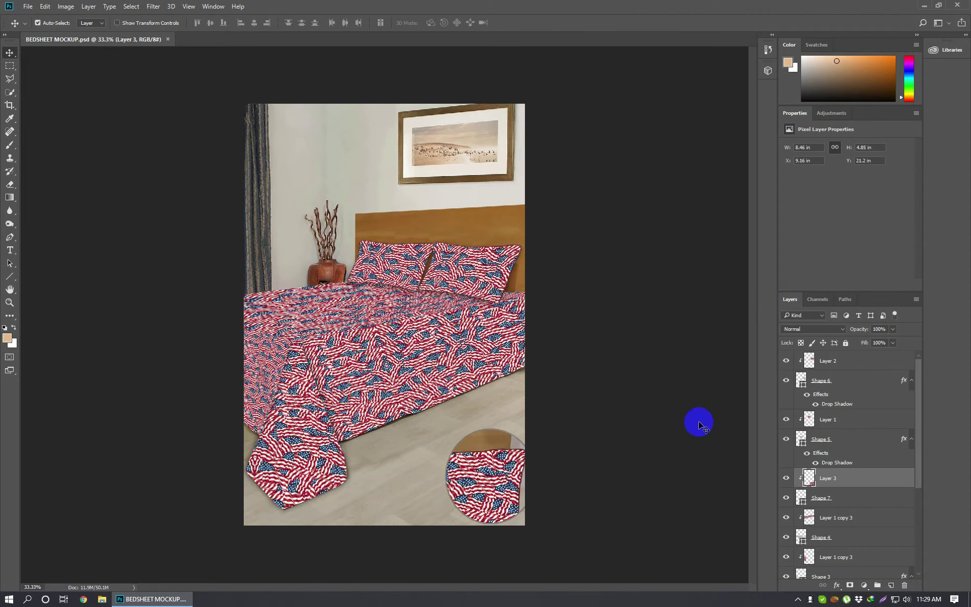
scroll(822, 440, "down", 3)
scroll(822, 441, "down", 4)
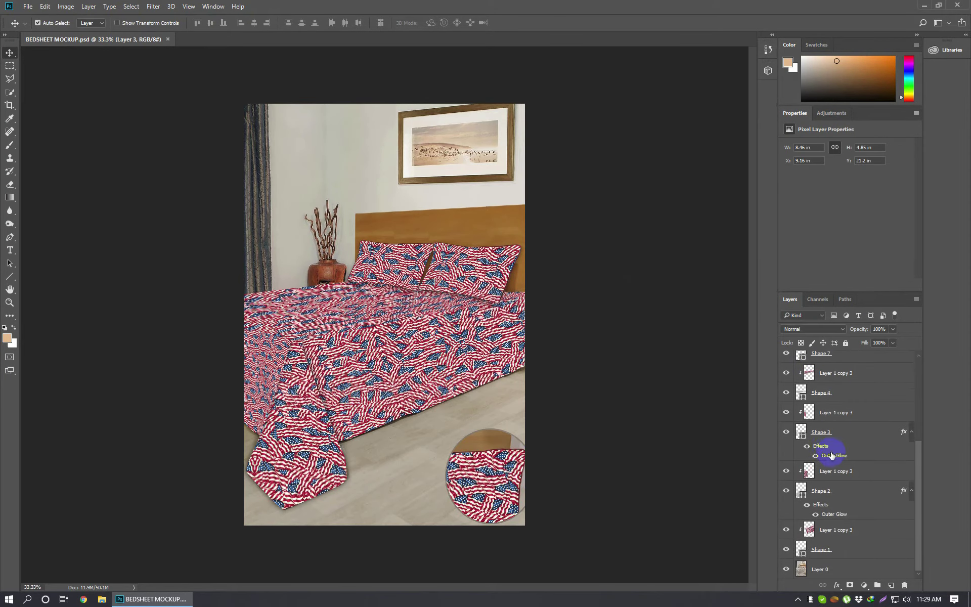
scroll(831, 456, "up", 4)
scroll(824, 448, "up", 4)
left_click(168, 40)
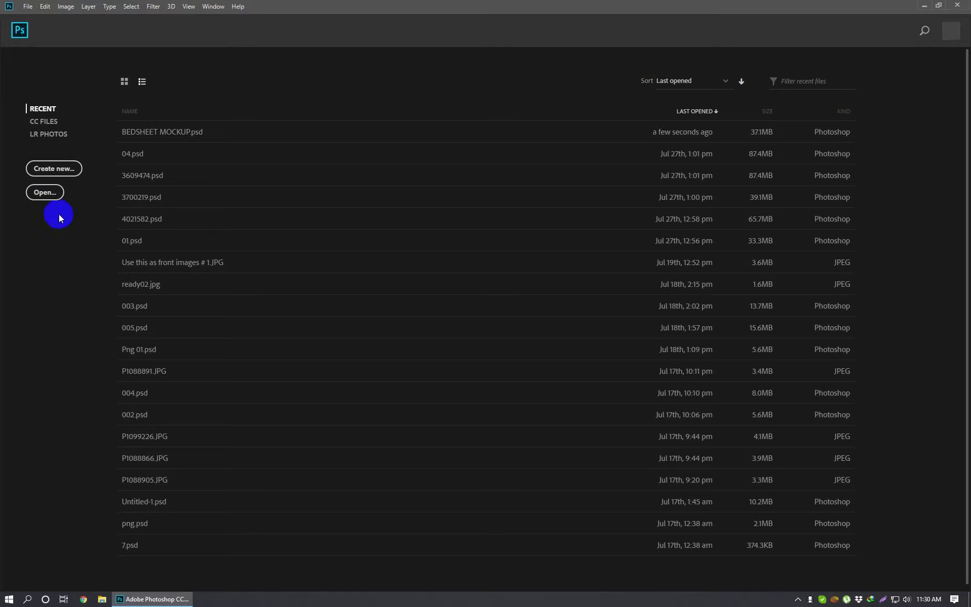
Open and dismiss the File menu a few times from the start screen.
left_click(45, 198)
left_click(26, 6)
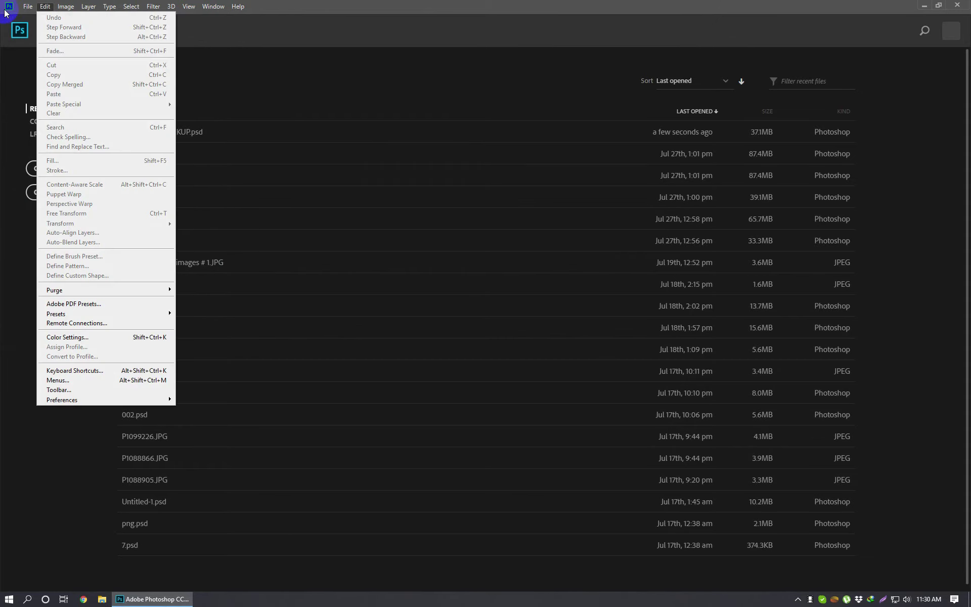
left_click(454, 4)
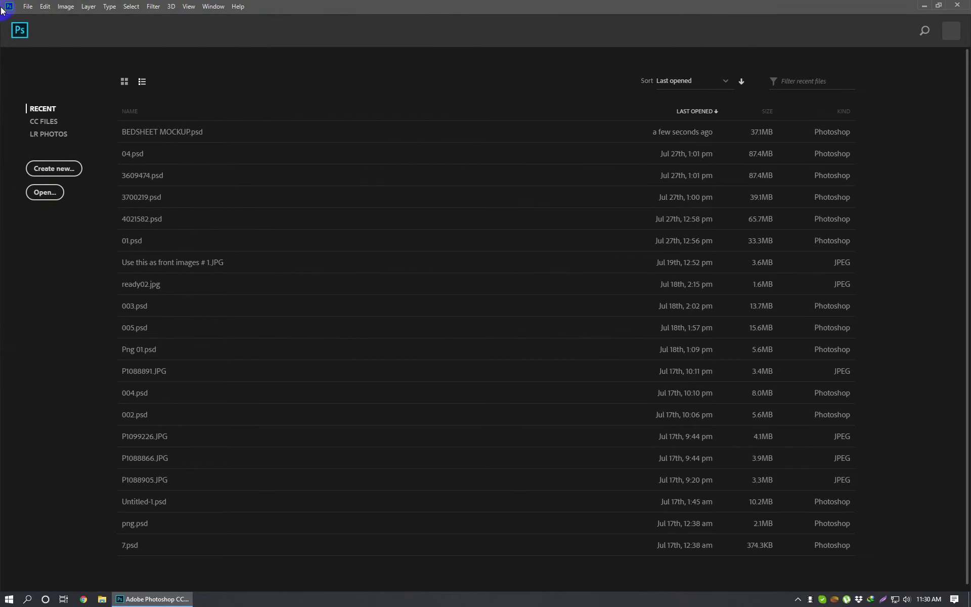
left_click(26, 6)
left_click(238, 6)
left_click(27, 6)
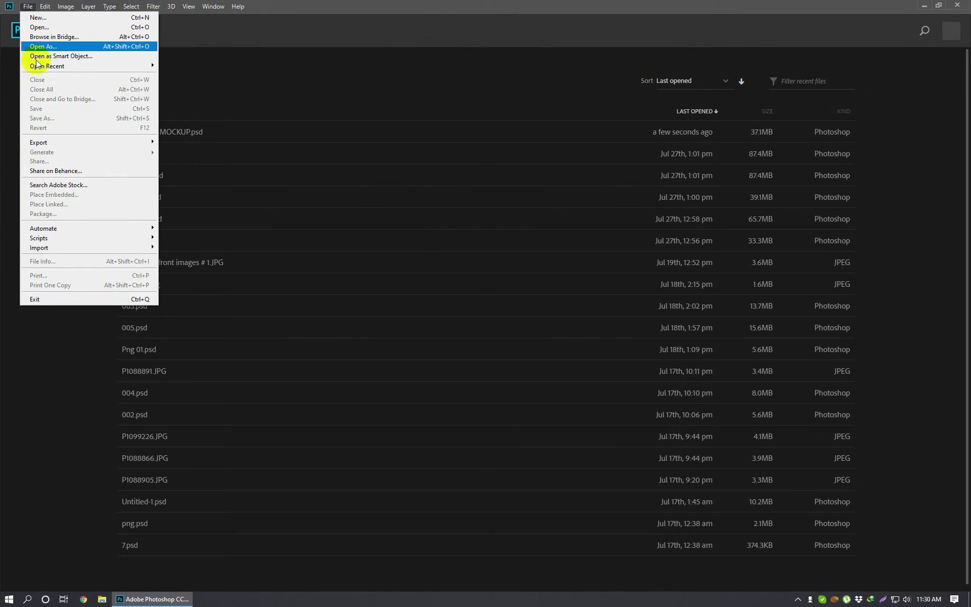
left_click(191, 5)
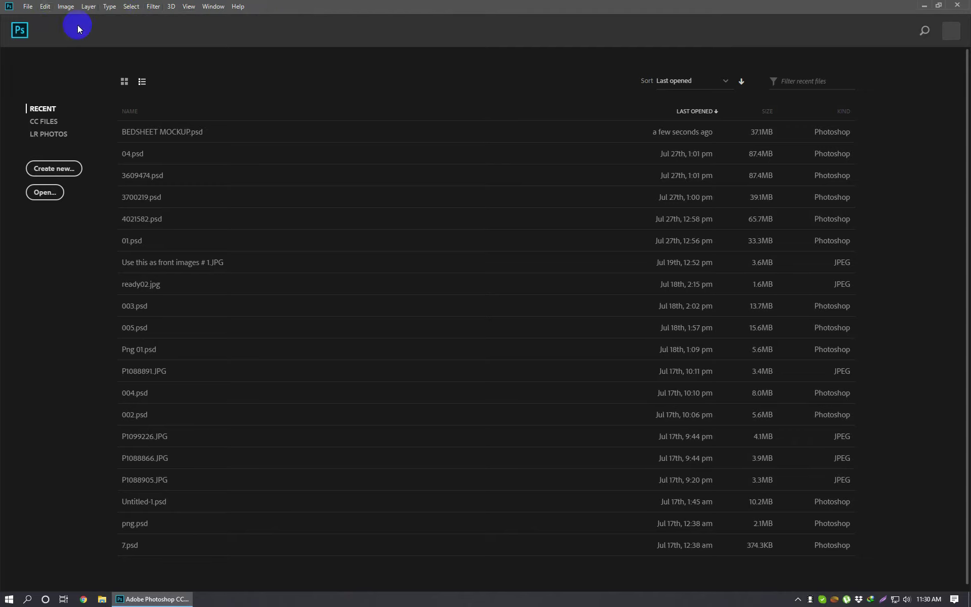
Choose File > New to start a new blank document.
left_click(28, 7)
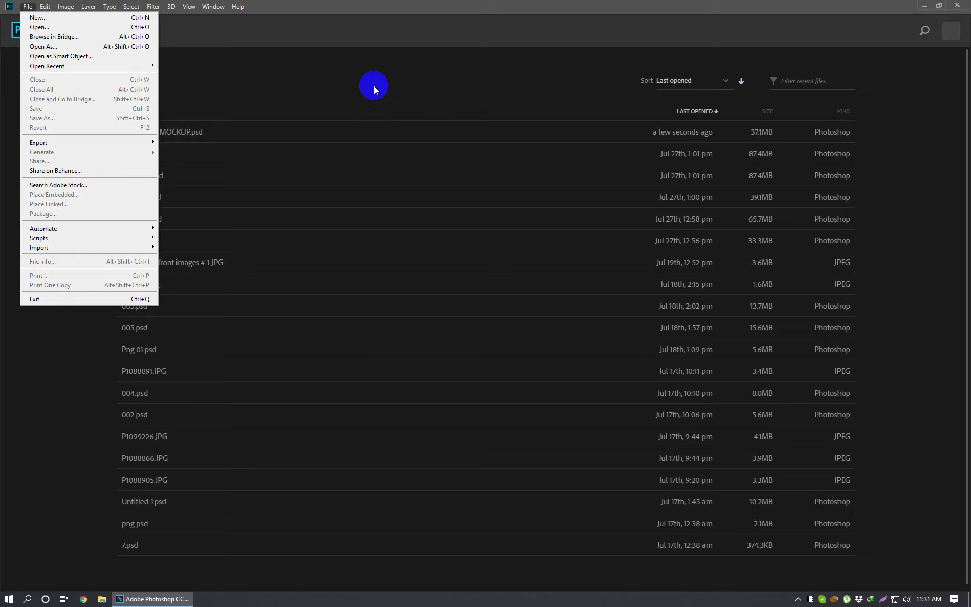
left_click(146, 22)
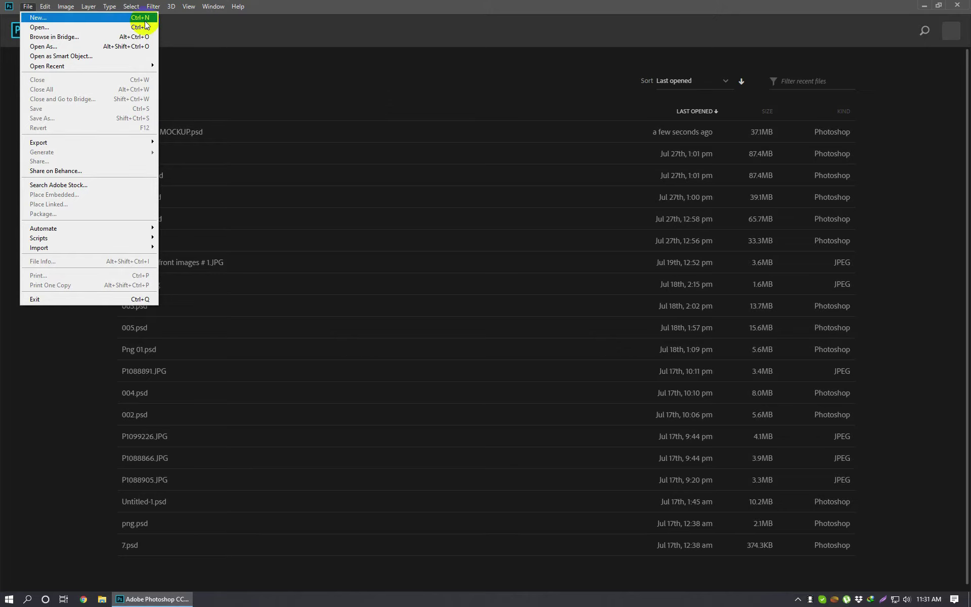
left_click(364, 73)
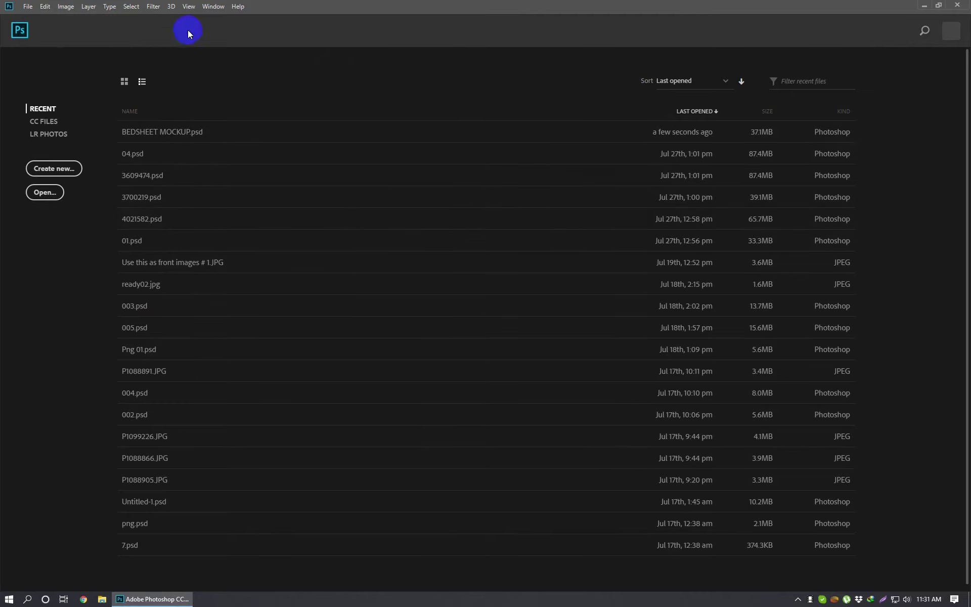
left_click(27, 7)
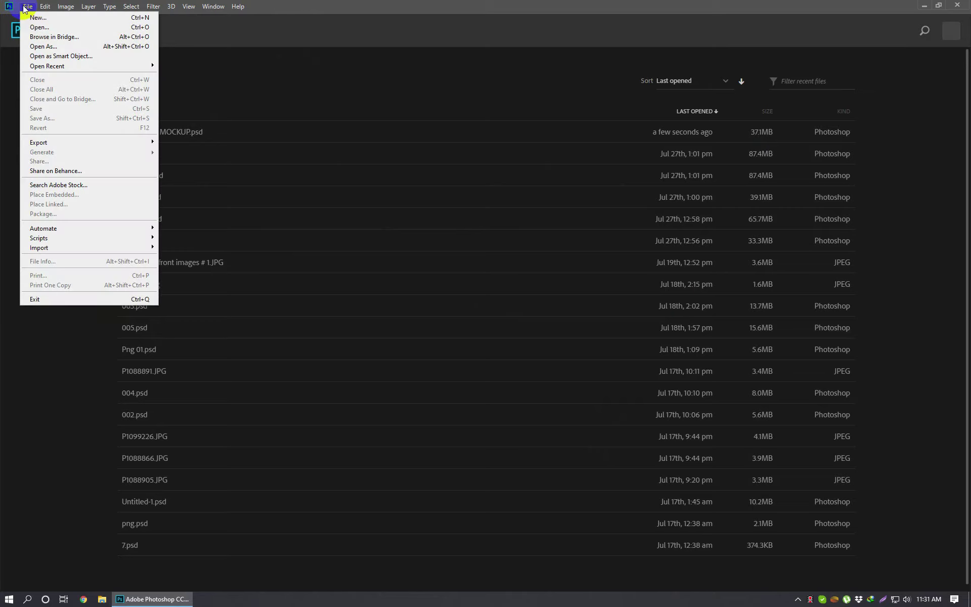
left_click(97, 18)
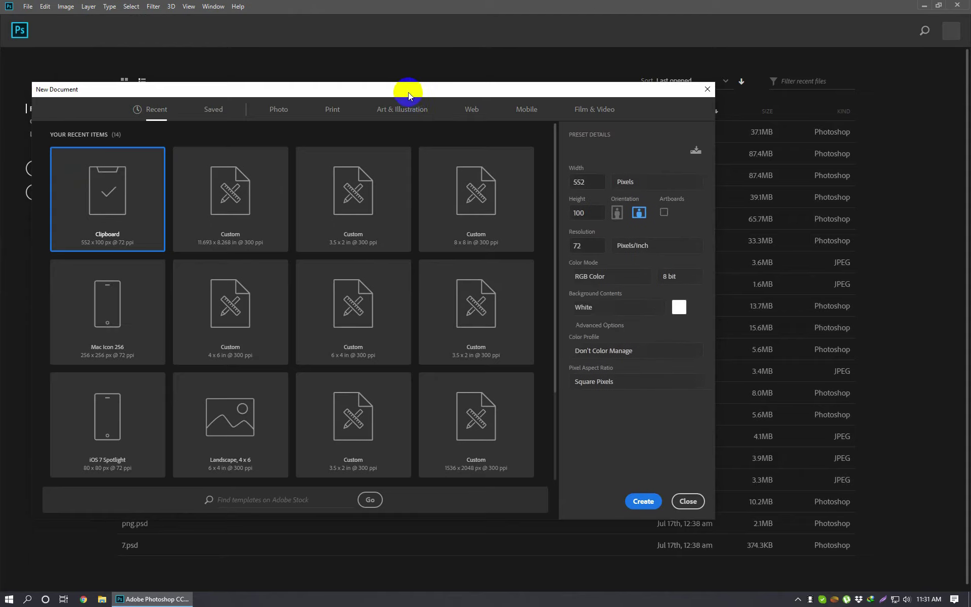
Reposition the New Document dialog, view Saved presets, then show the Photo presets.
mouse_move(408, 90)
left_mouse_down()
mouse_move(477, 75)
mouse_move(472, 64)
left_mouse_up()
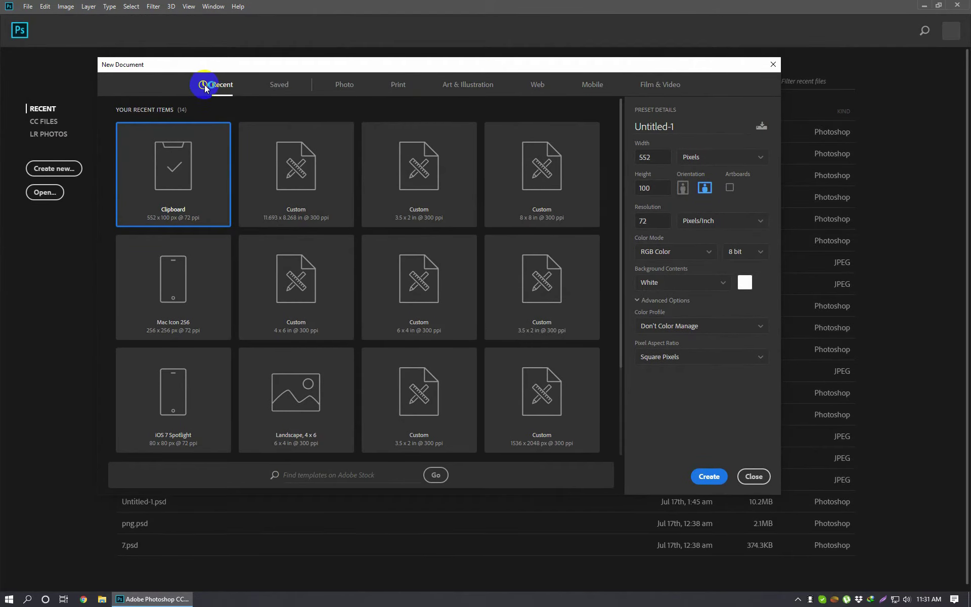
mouse_move(163, 64)
left_mouse_down()
mouse_move(165, 78)
mouse_move(165, 60)
left_mouse_up()
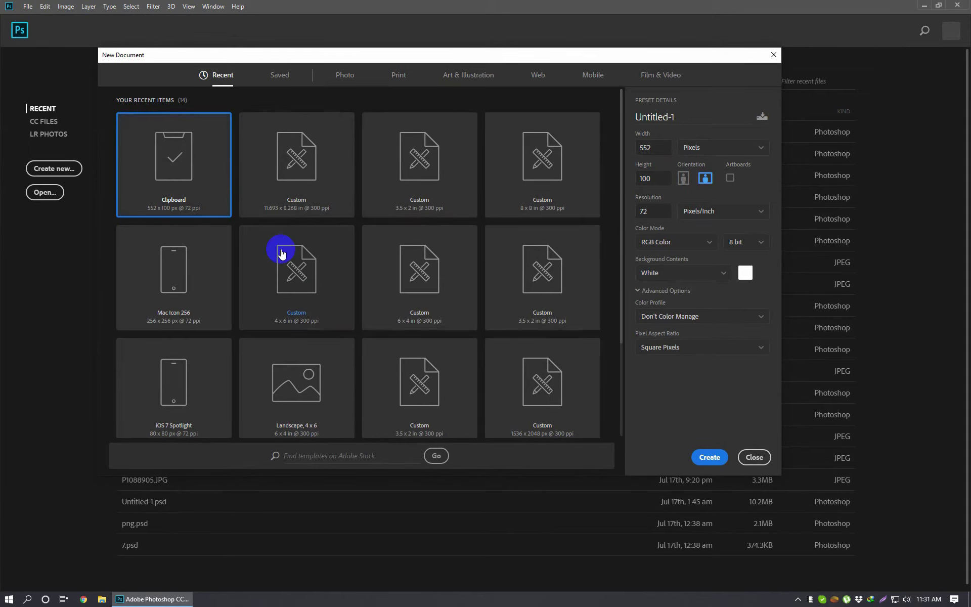
scroll(304, 254, "down", 2)
scroll(407, 297, "up", 2)
scroll(374, 303, "down", 2)
scroll(413, 323, "up", 2)
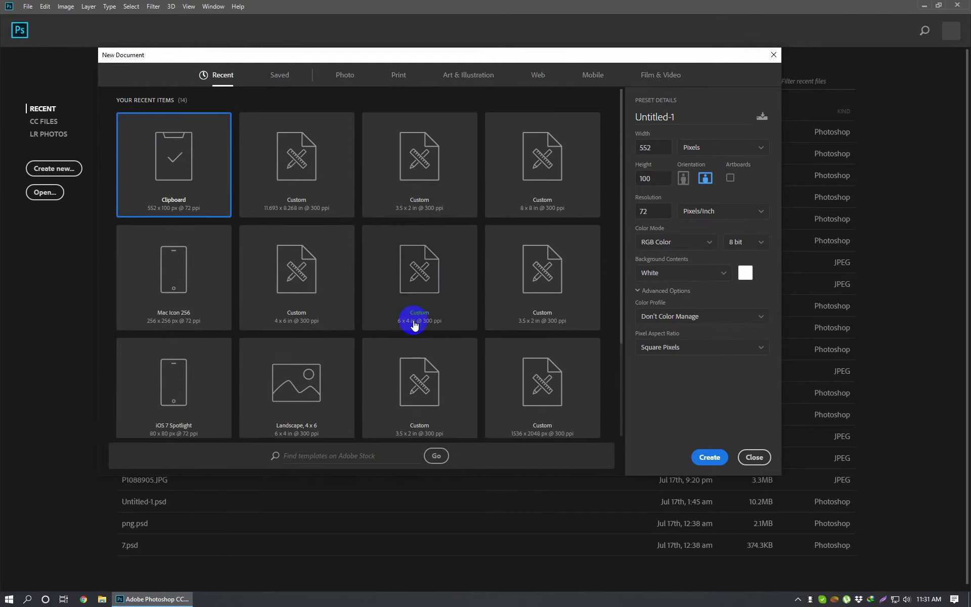
left_click(283, 76)
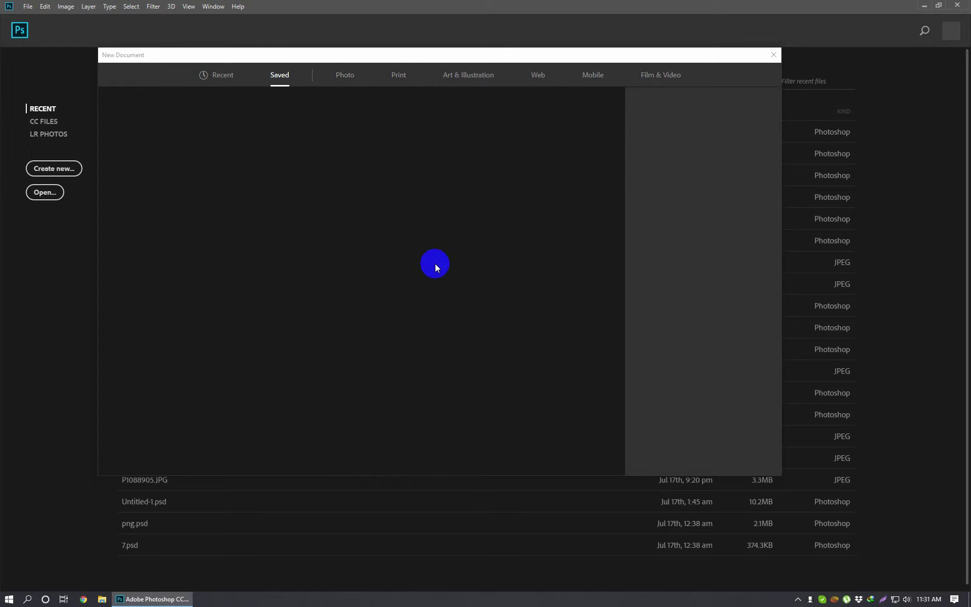
left_click(346, 75)
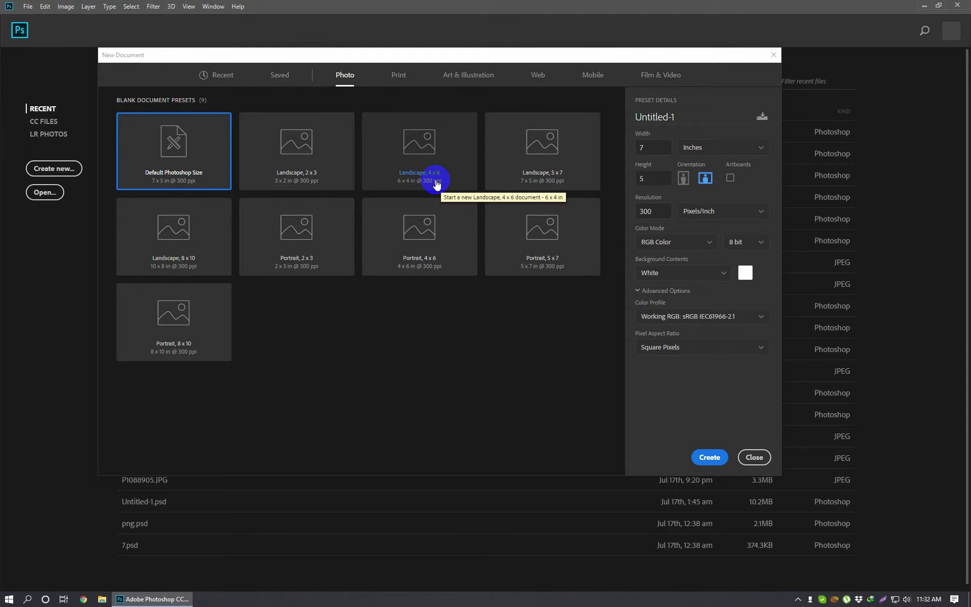
Browse the Print presets (Tabloid, B5, A3, A5, A6) and settle on A4.
left_click(399, 75)
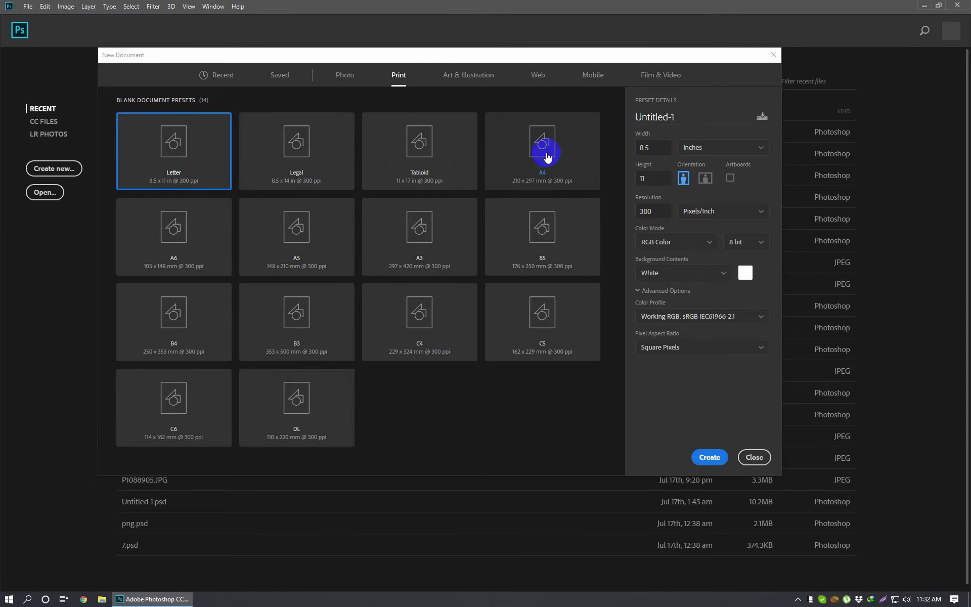
left_click(386, 159)
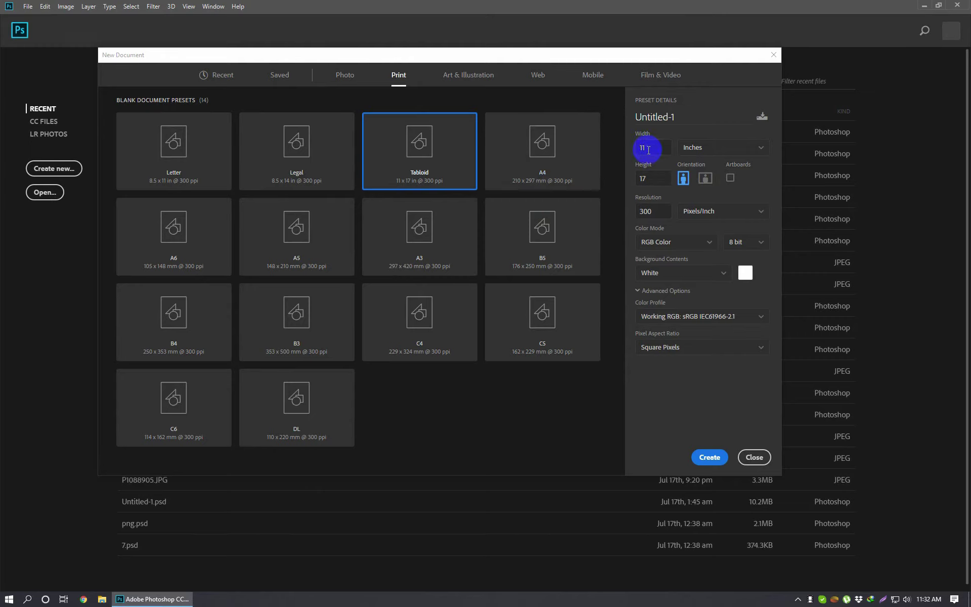
double_click(648, 178)
left_click(576, 223)
left_click(447, 221)
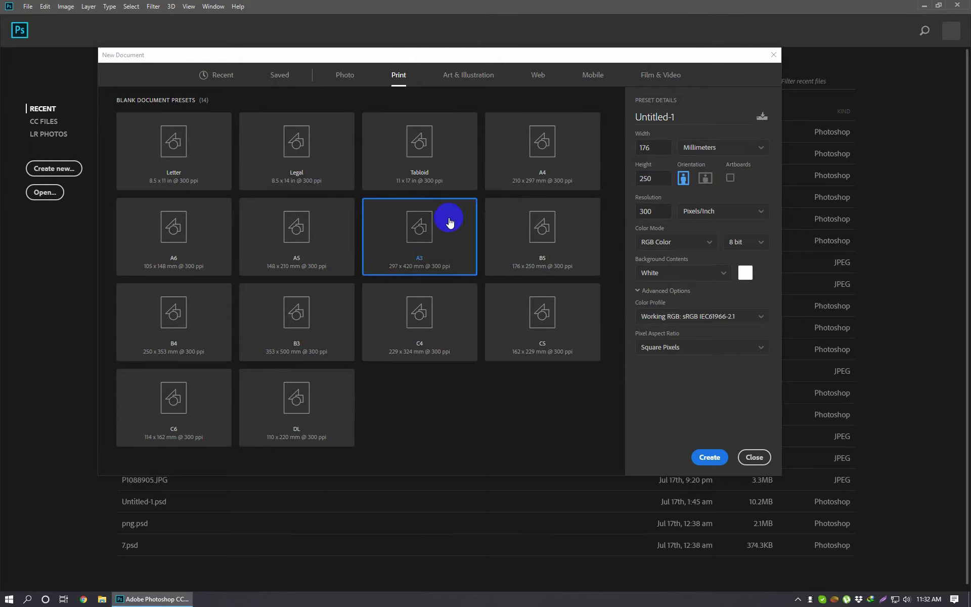
left_click(308, 236)
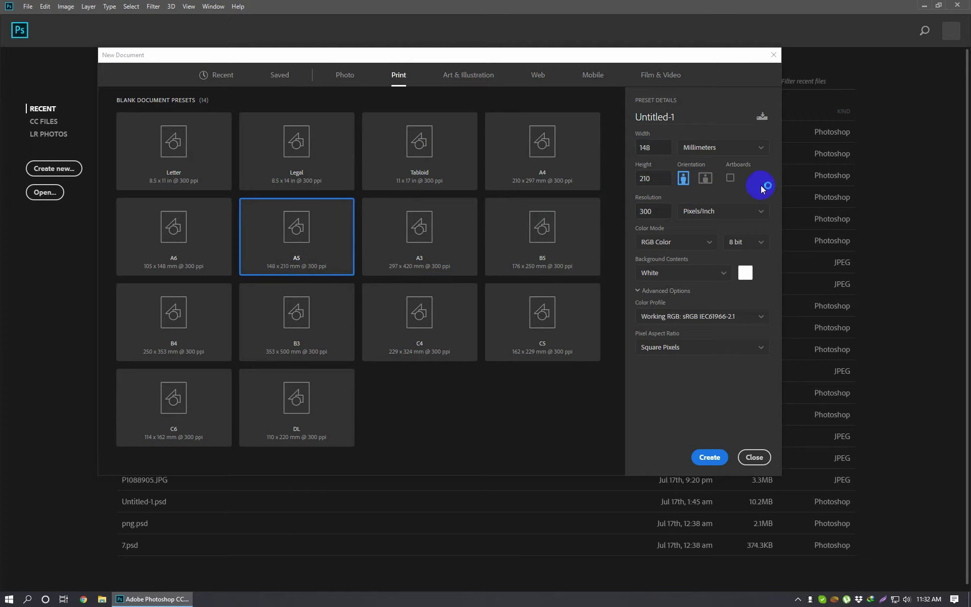
left_click(188, 234)
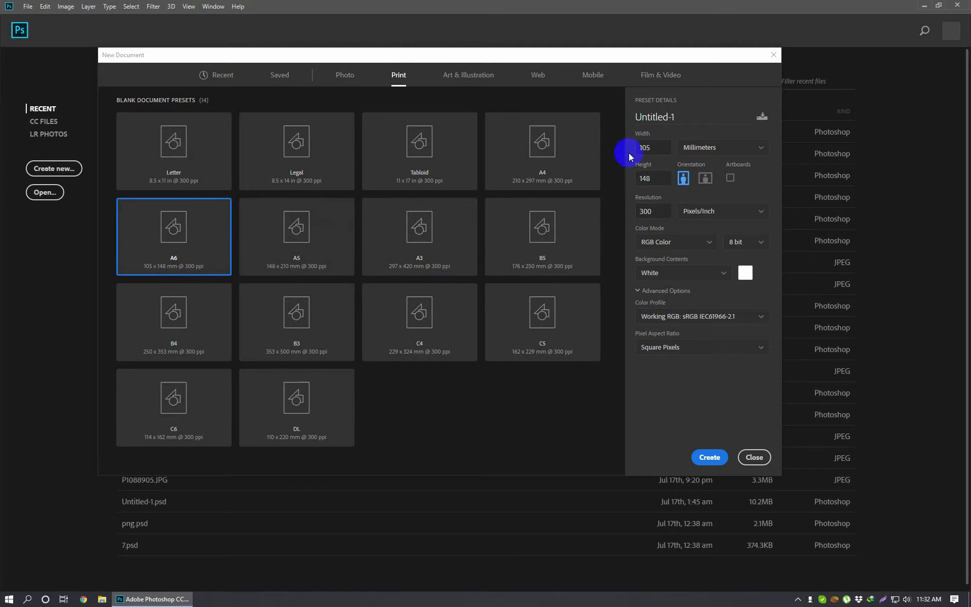
left_click(545, 143)
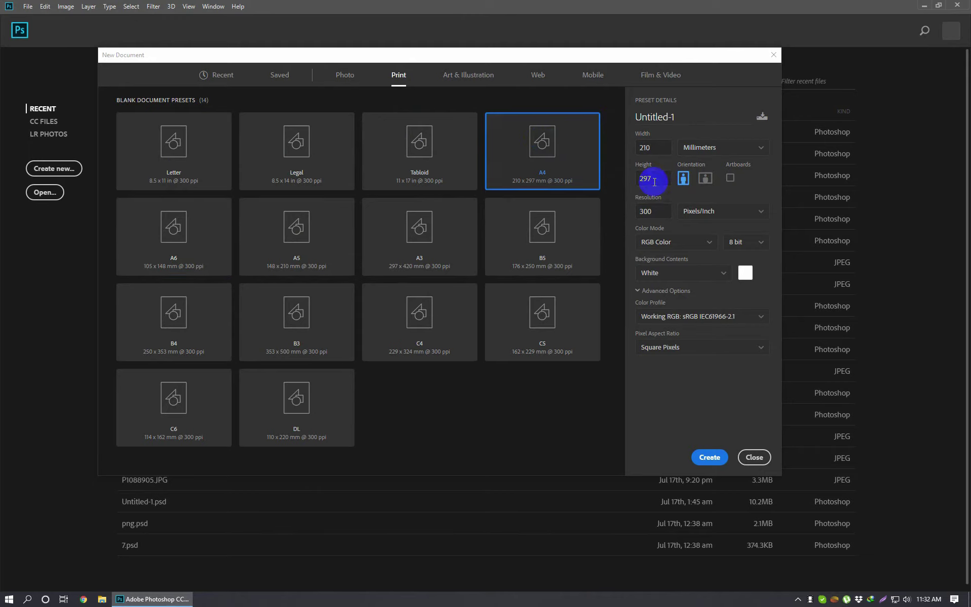
Switch the size units to inches and create the blank A4 document at 300 ppi.
left_click(705, 147)
left_click(702, 183)
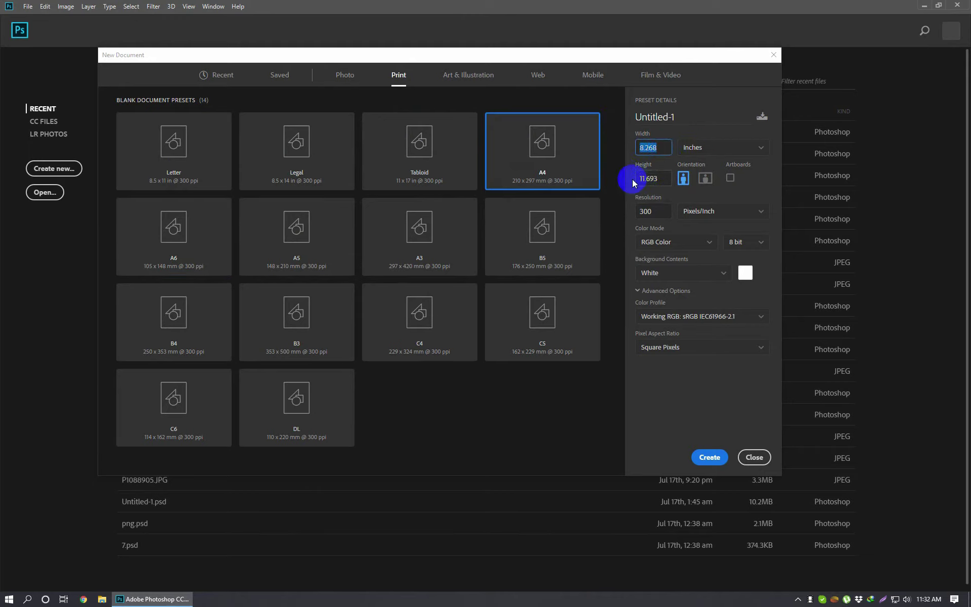
left_click(409, 85)
left_click(546, 146)
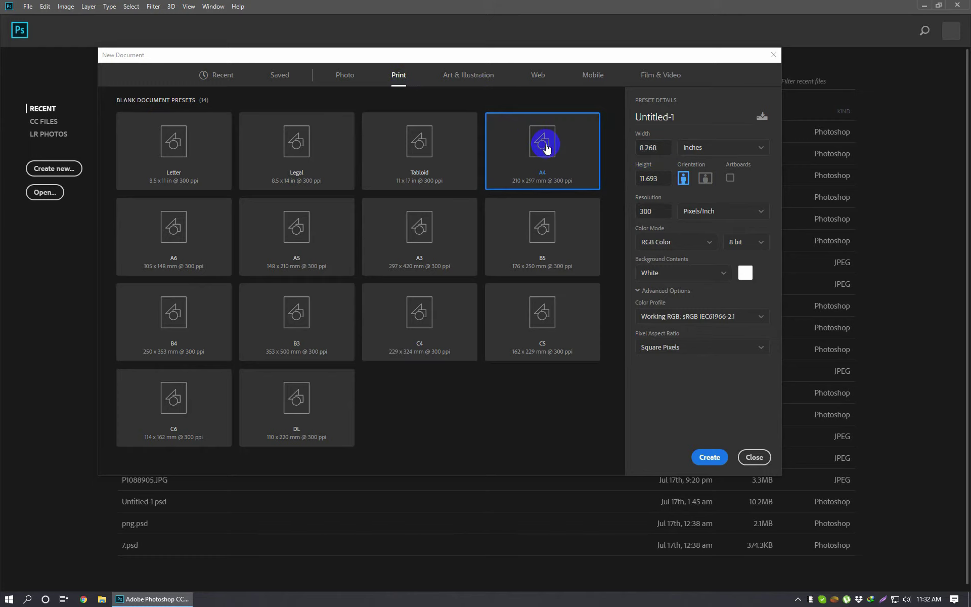
left_click(712, 458)
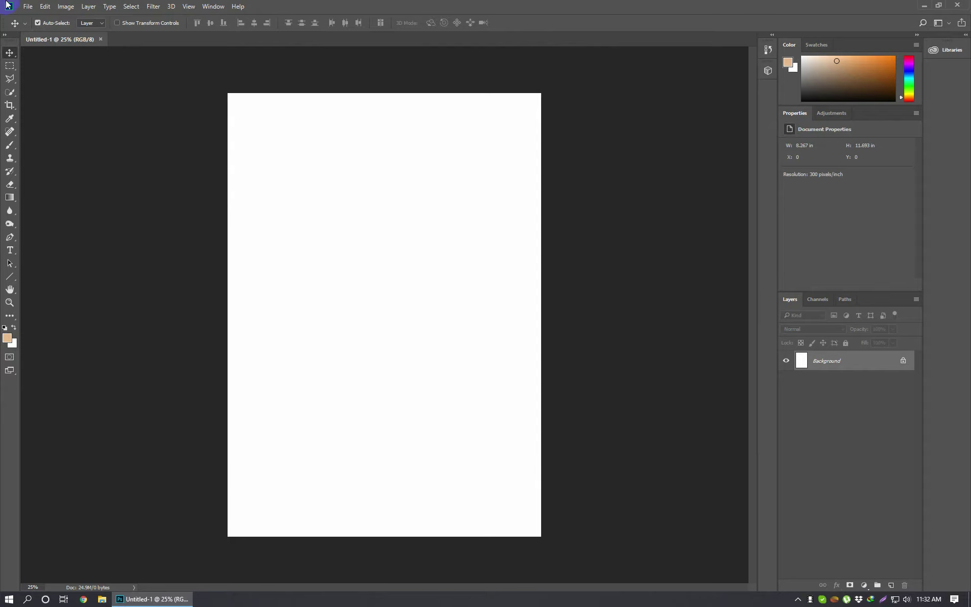
Close the Untitled-1 document and return to the start screen.
left_click(100, 39)
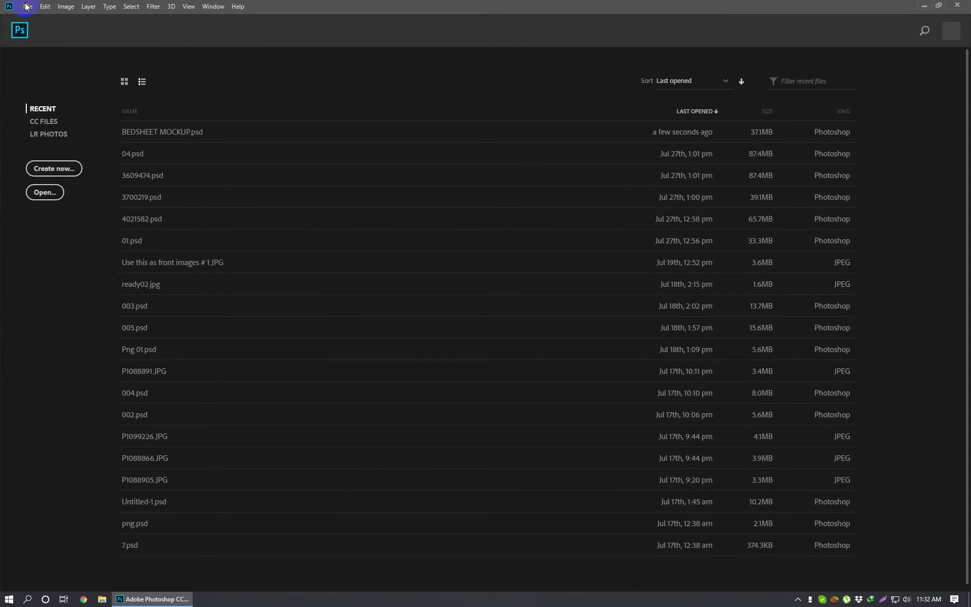
left_click(26, 7)
left_click(181, 50)
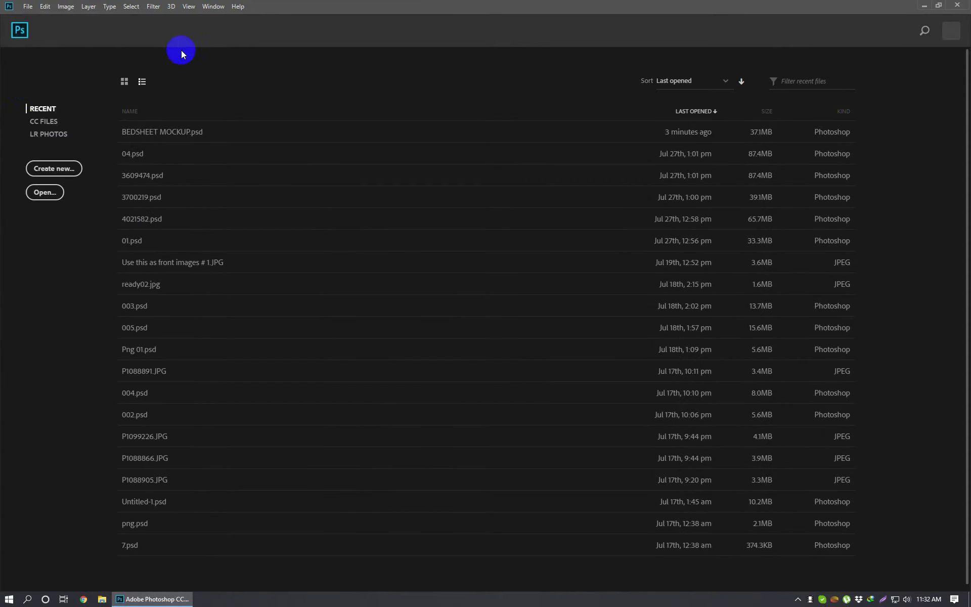
Reopen New Document and browse Art & Illustration, Web and Mobile presets, ending on Recent.
left_click(28, 6)
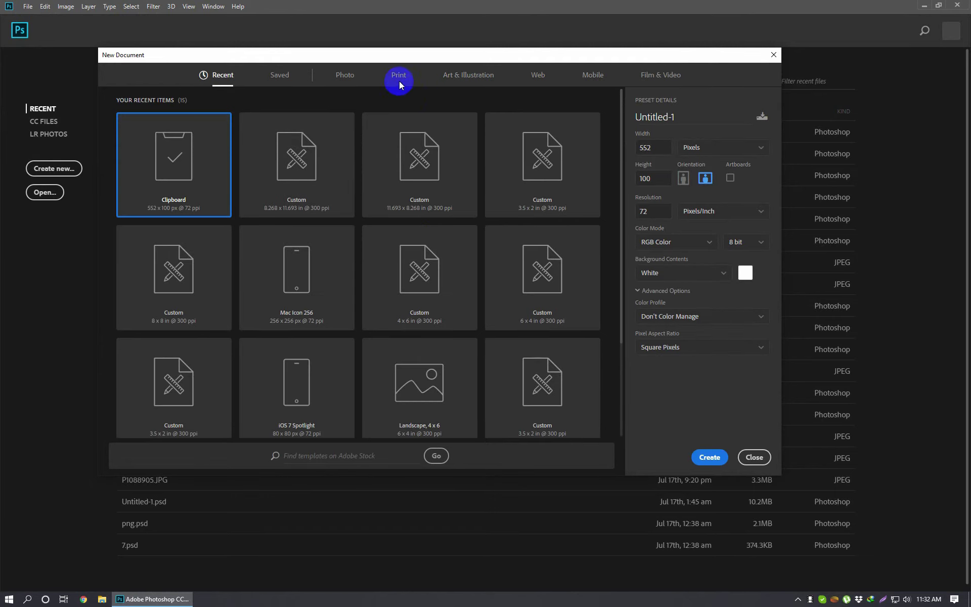
left_click(448, 77)
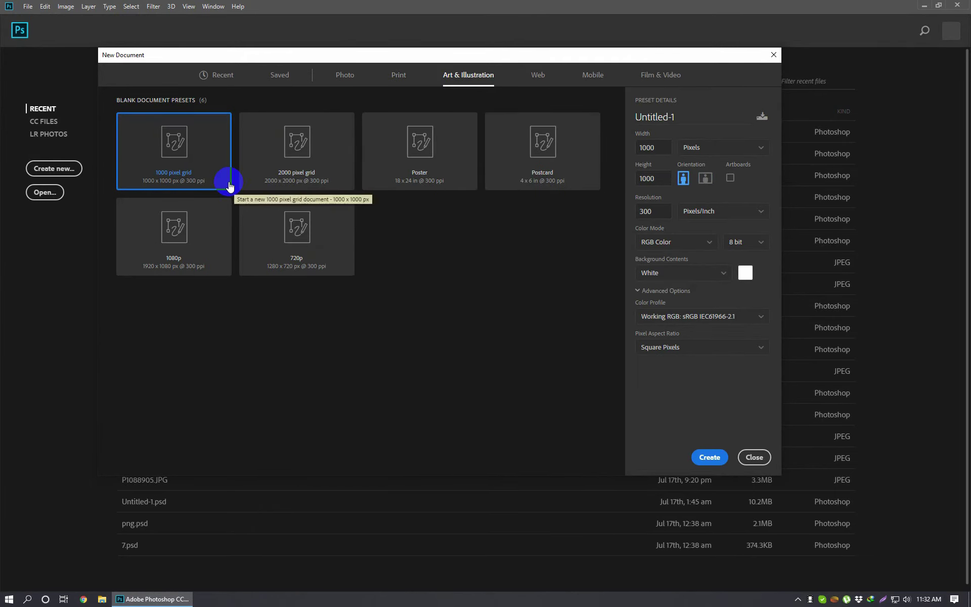
left_click(536, 75)
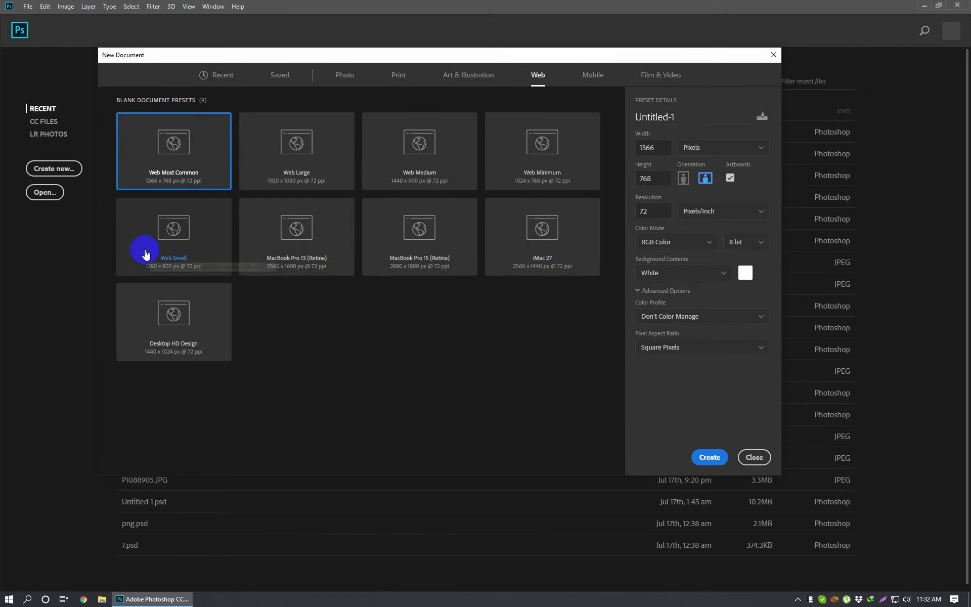
left_click(593, 76)
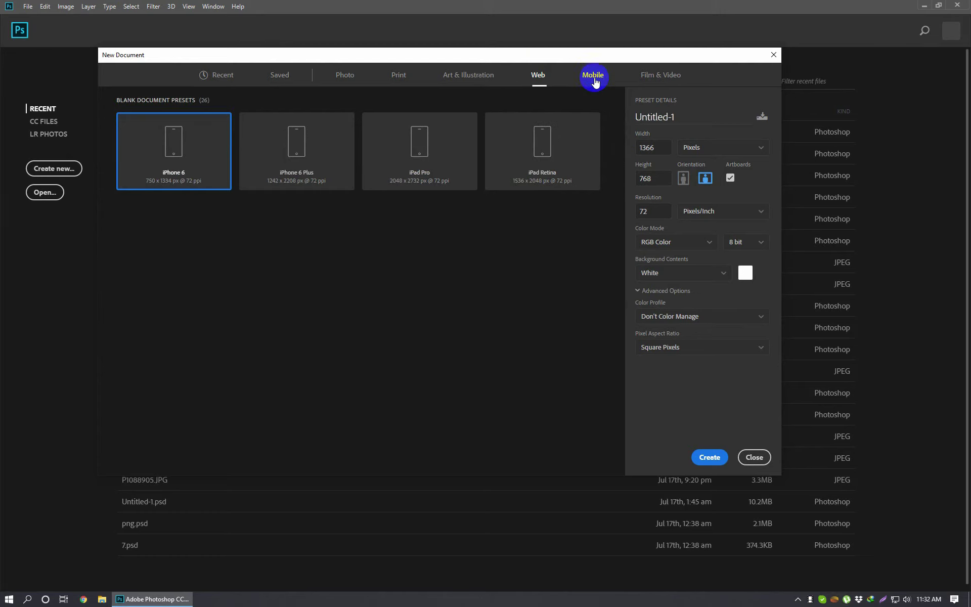
scroll(392, 308, "down", 5)
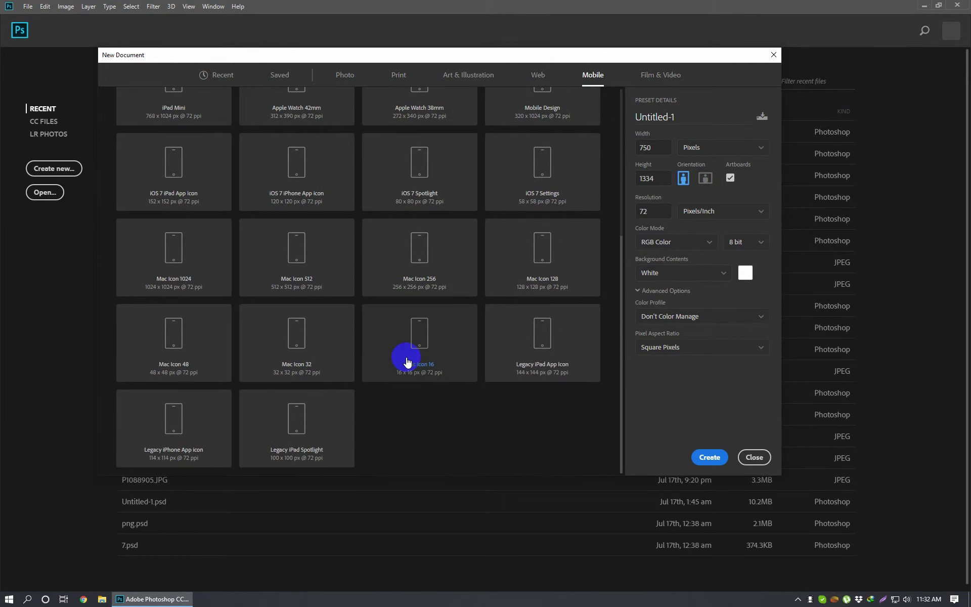
scroll(451, 399, "up", 5)
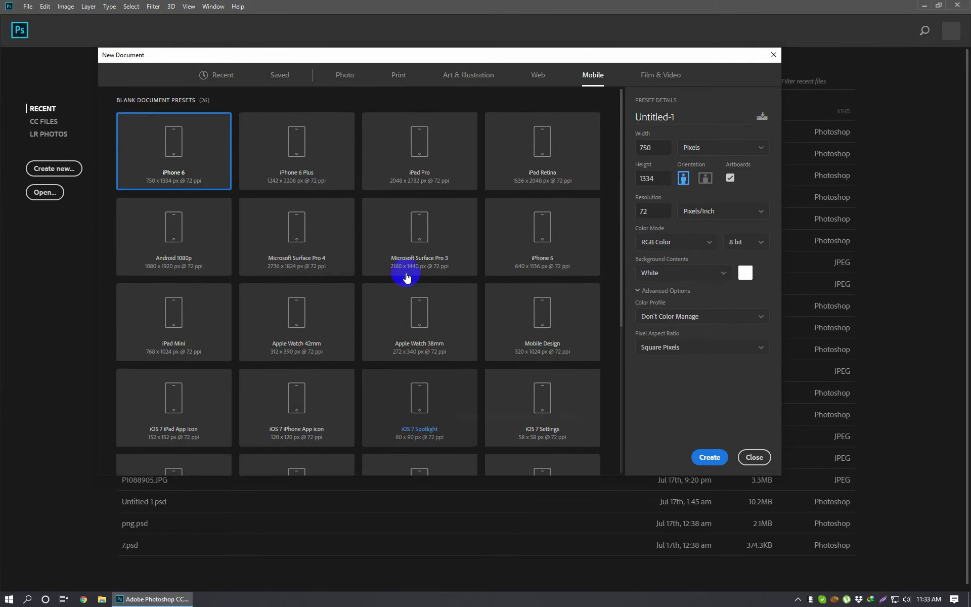
scroll(506, 273, "down", 3)
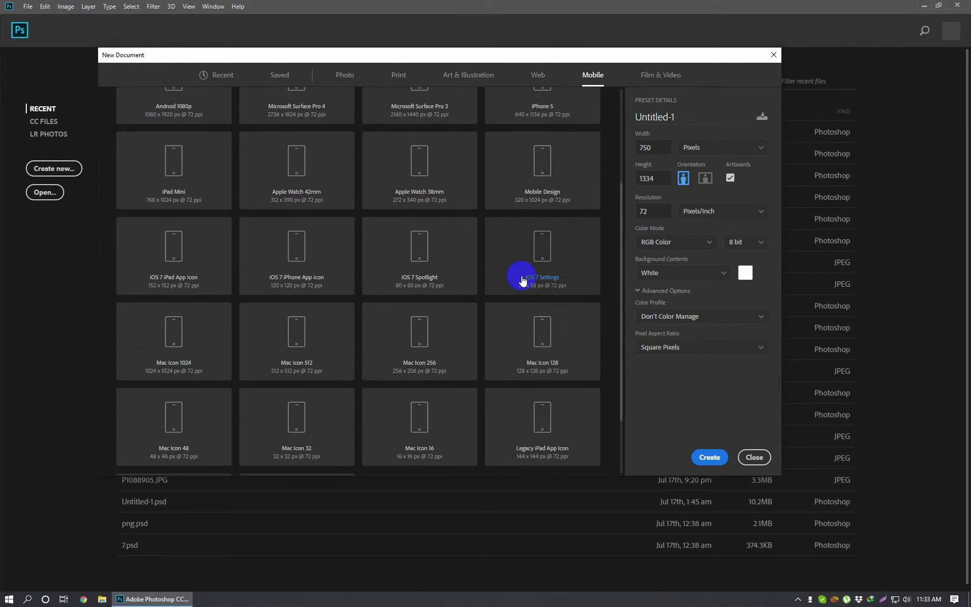
left_click(225, 75)
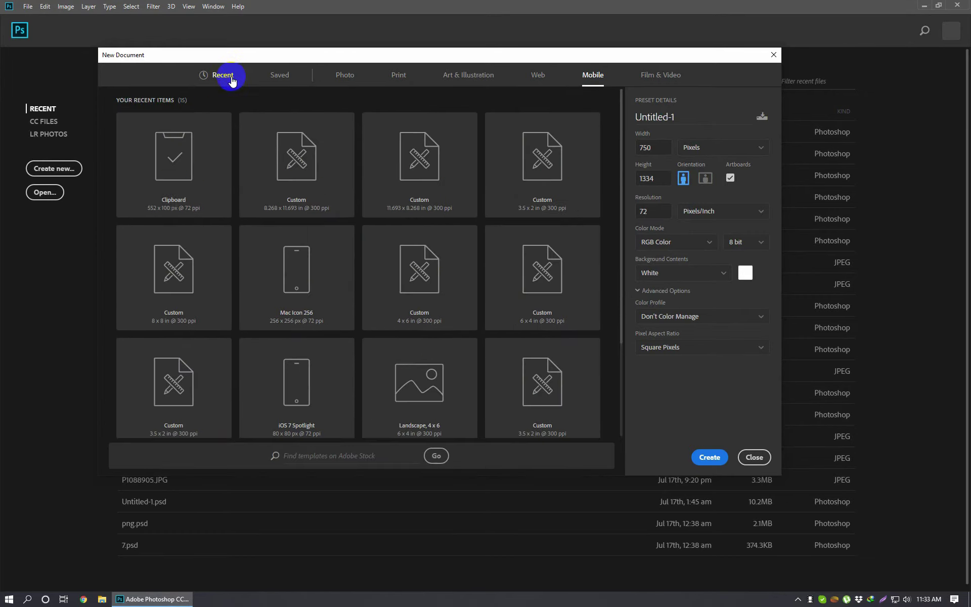
Pick the Photo default (7 × 5 in, 300 ppi) and rename the document 'custom size'.
left_click(339, 75)
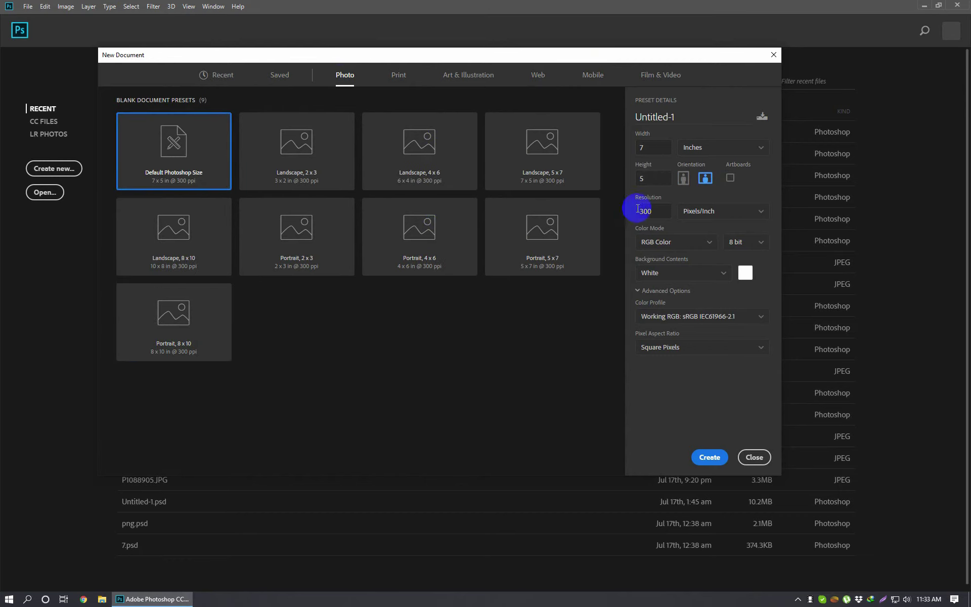
left_click(657, 147)
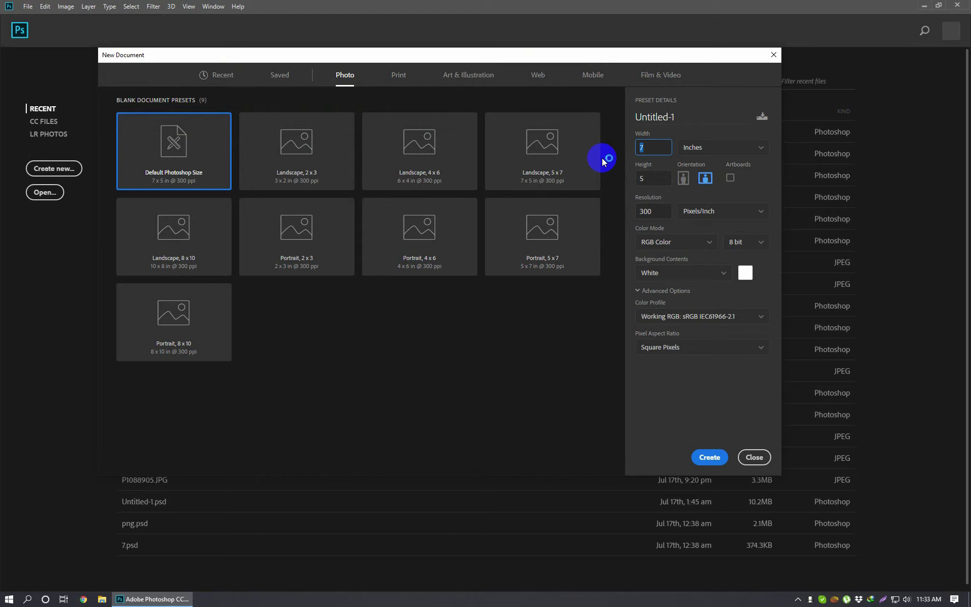
left_click(643, 148)
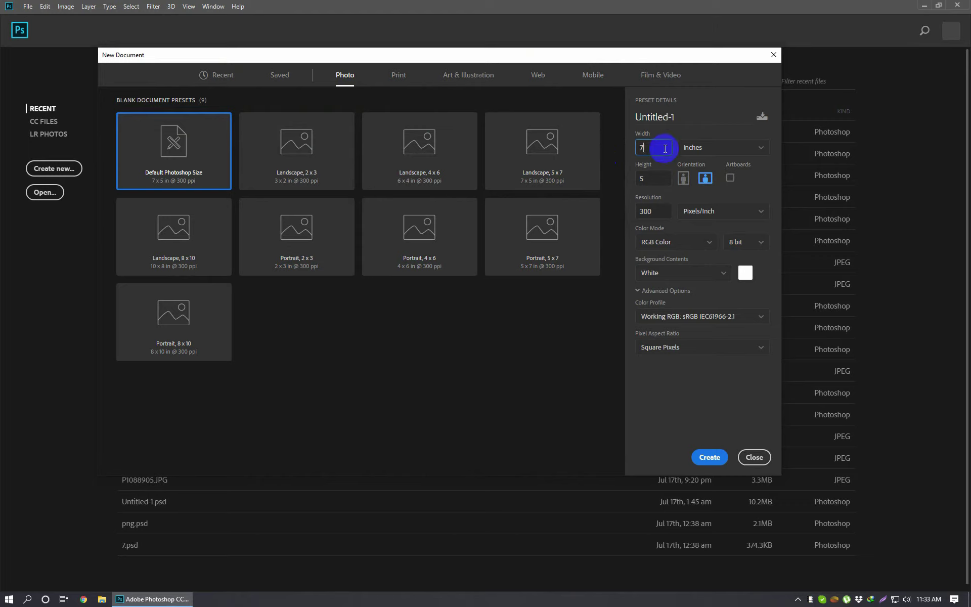
double_click(681, 115)
left_click(678, 116)
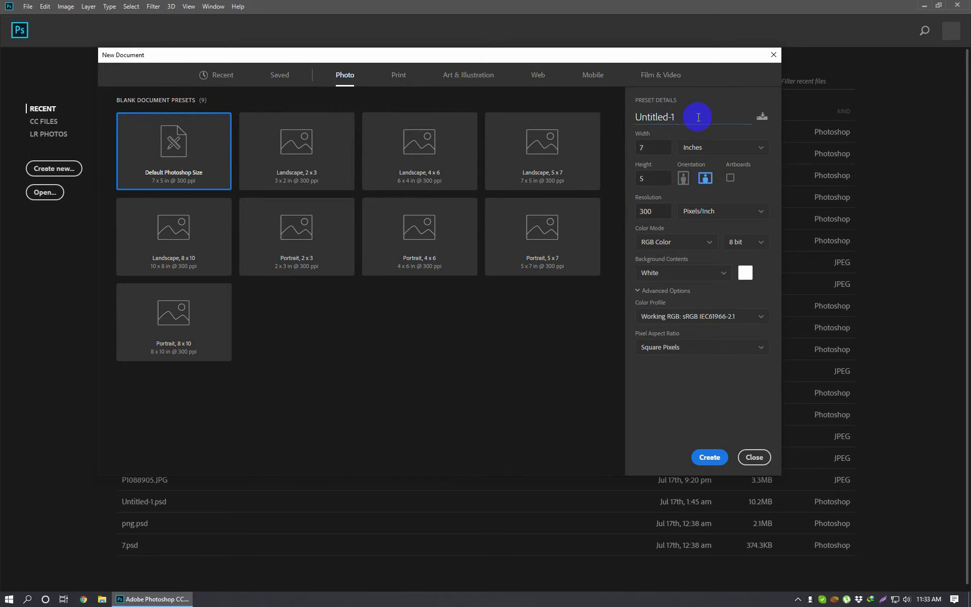
mouse_move(693, 115)
left_mouse_down()
mouse_move(661, 104)
mouse_move(620, 121)
left_mouse_up()
left_click(687, 120)
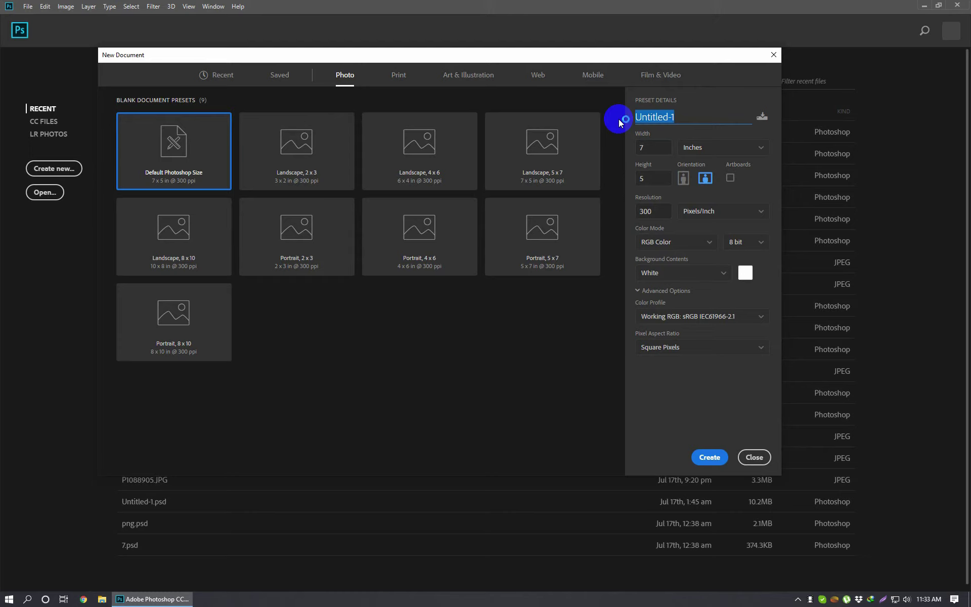
type("custom size")
key("Tab")
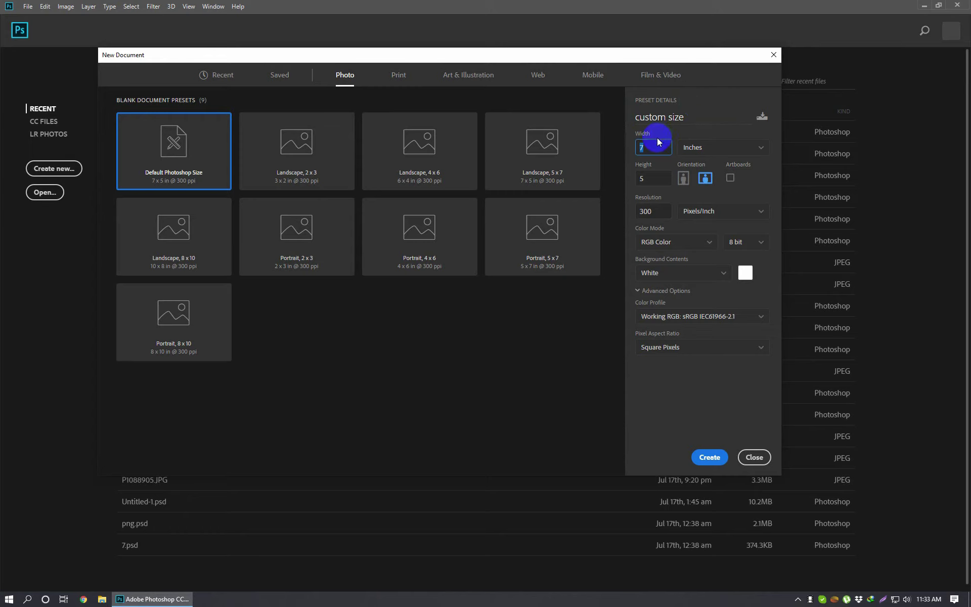
key("Tab")
key("Tab")
key("Tab")
key("Tab")
key("Tab")
Enter width 15 and height 10 inches for the custom size document.
double_click(651, 146)
left_click(657, 146)
key("Tab")
key("Tab")
key("Tab")
key("Tab")
key("Tab")
key("Tab")
left_click(657, 140)
left_click(692, 118)
left_click(694, 118)
left_click(692, 113)
left_click(641, 147)
left_click_drag(665, 150, 655, 146)
key("Tab")
double_click(649, 178)
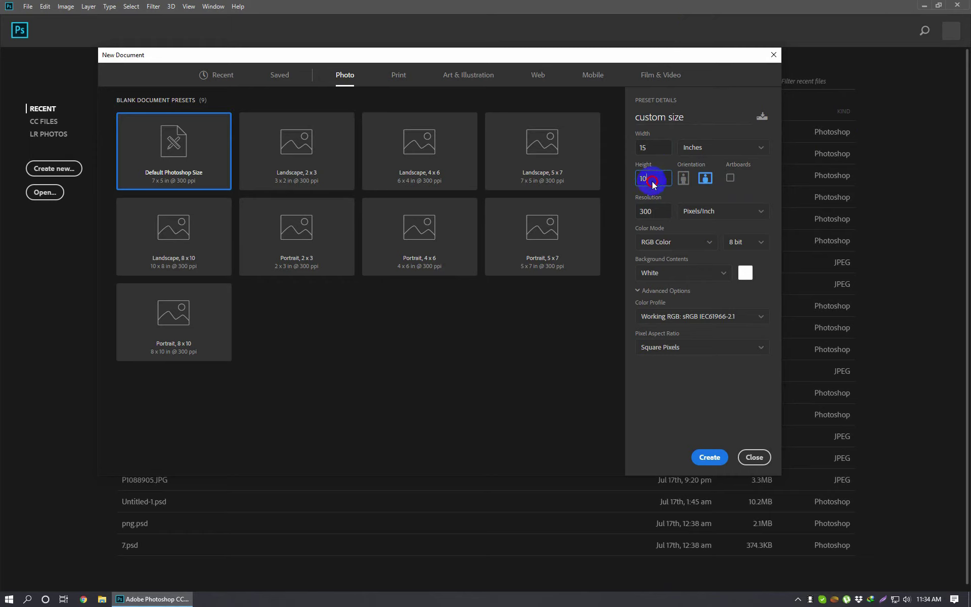
Toggle the size units to Pixels and back to Inches.
left_click(699, 154)
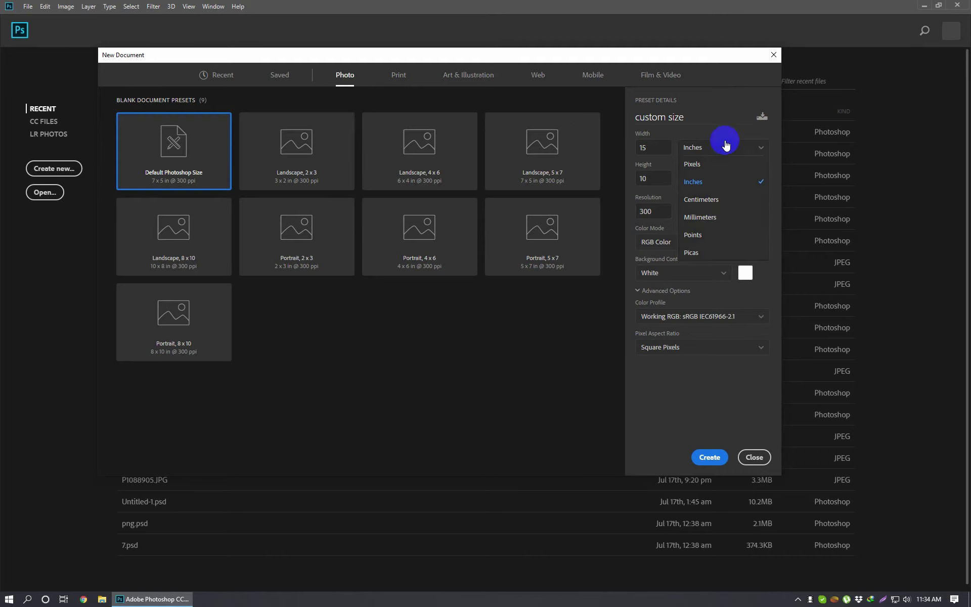
left_click(702, 180)
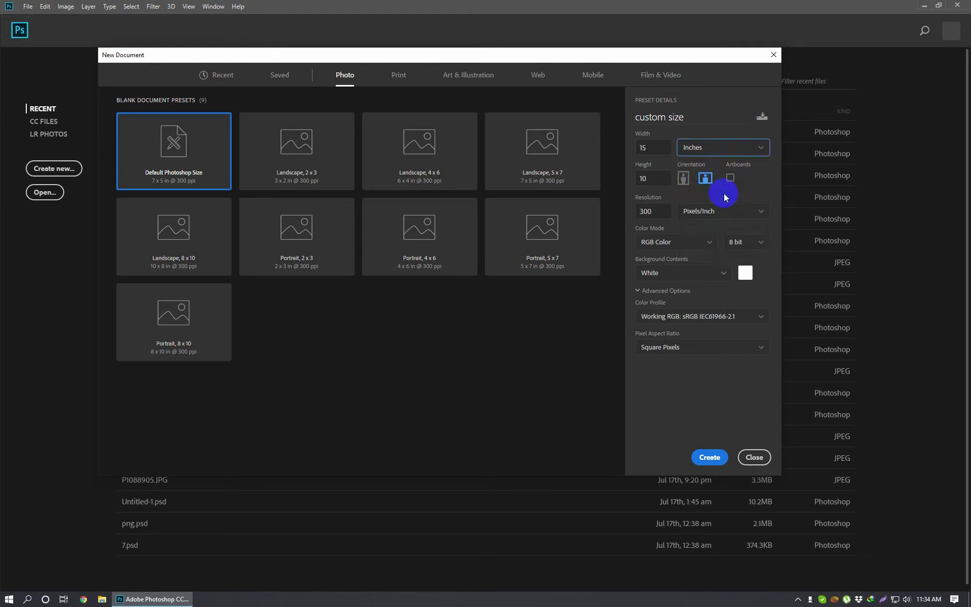
left_click(715, 147)
left_click(709, 160)
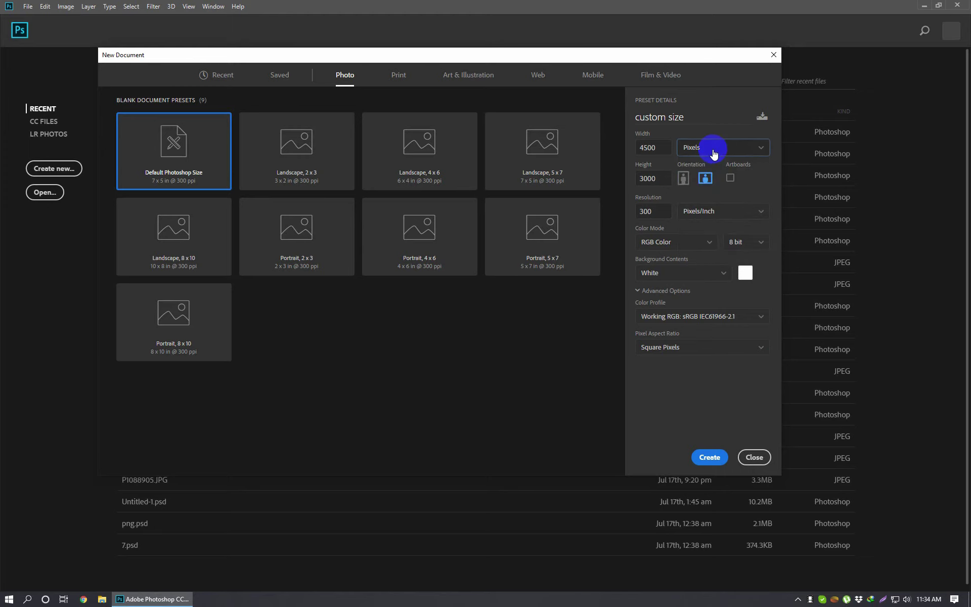
left_click(714, 152)
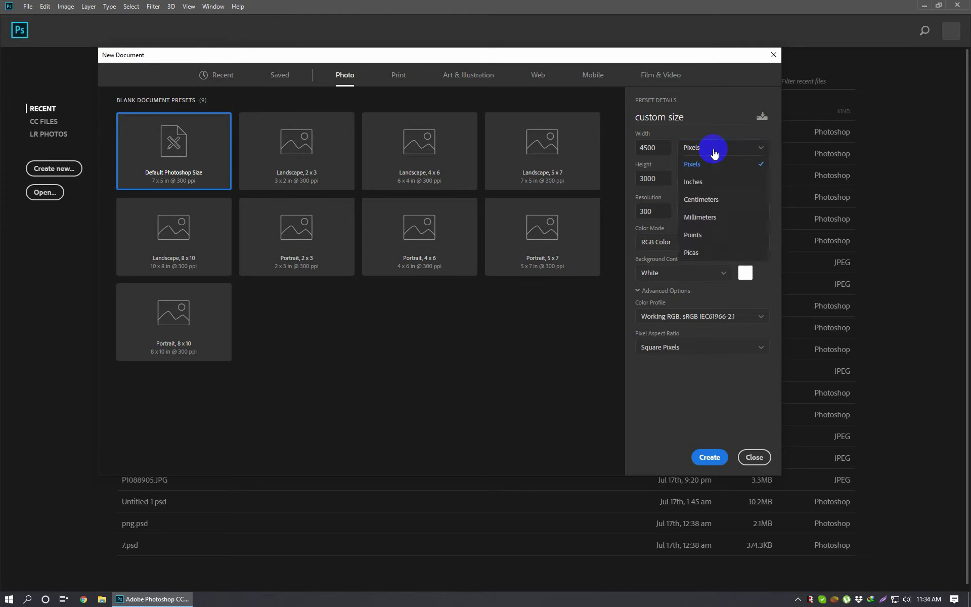
left_click(700, 182)
left_click(683, 179)
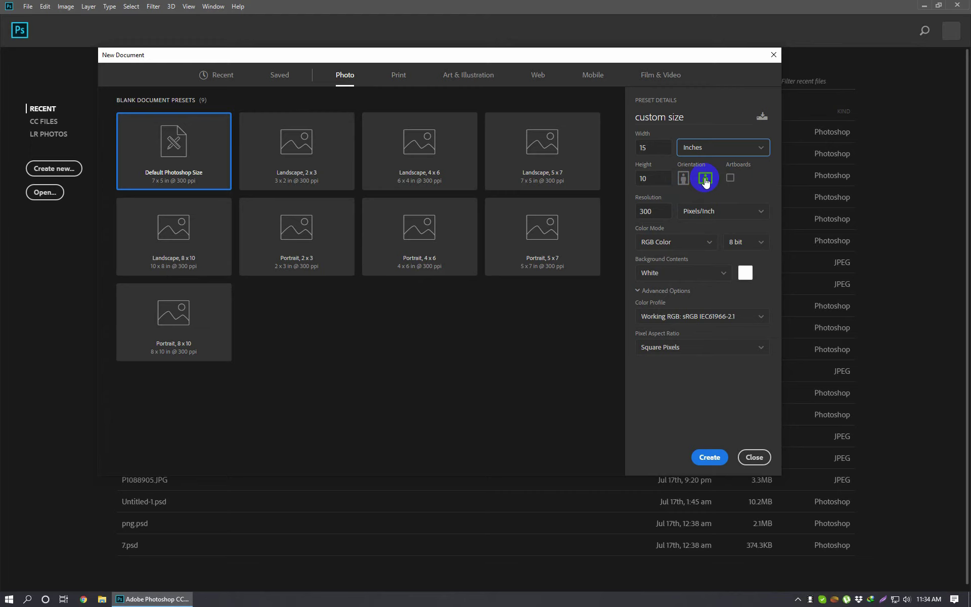
Switch the 15 × 10 in document to landscape and select the 300 resolution value.
left_click(688, 179)
left_click(688, 181)
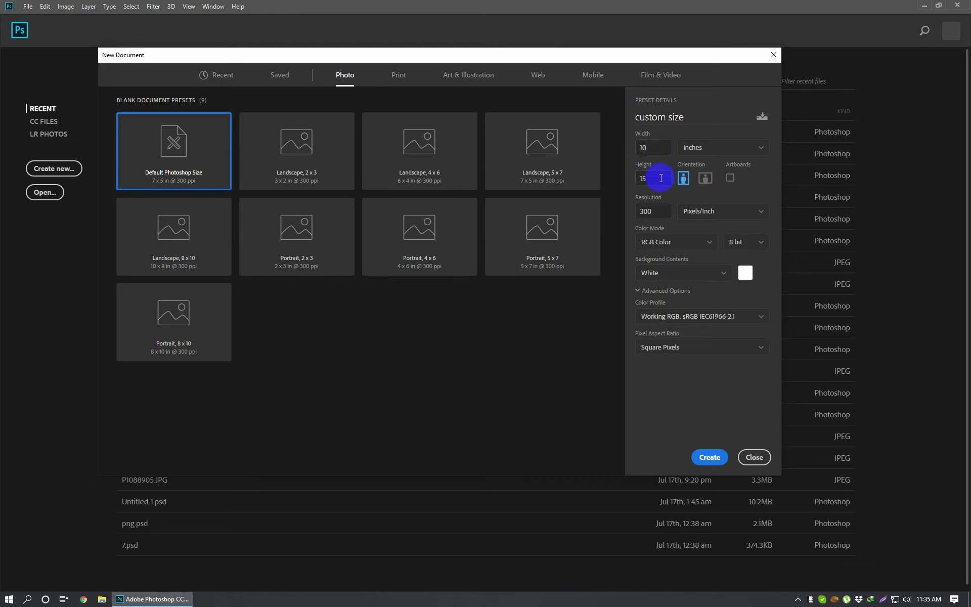
left_click(705, 181)
double_click(659, 211)
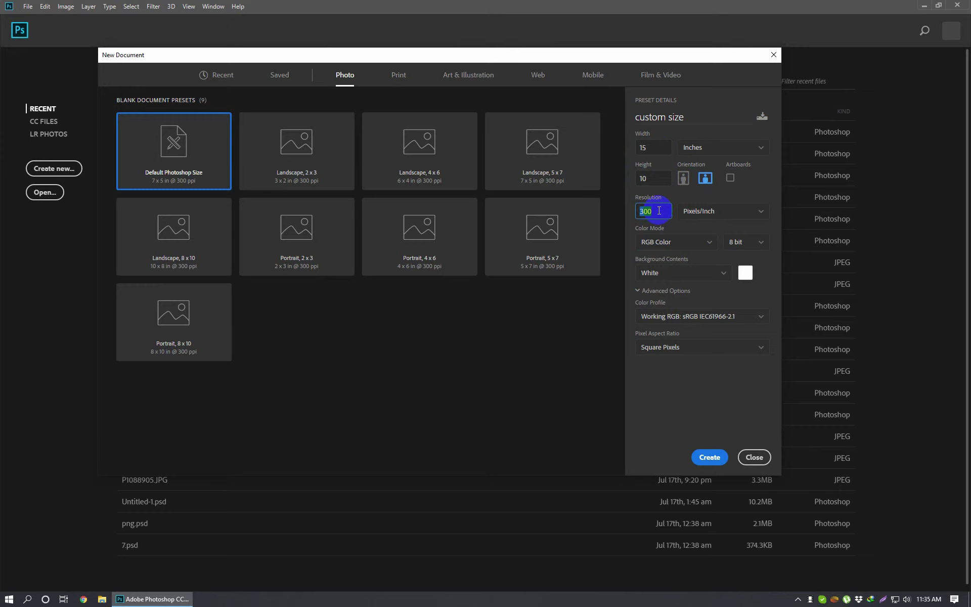
Re-enter resolution 300 pixels/inch and check the colour mode list, keeping RGB Color.
double_click(659, 210)
type("300")
left_click(713, 219)
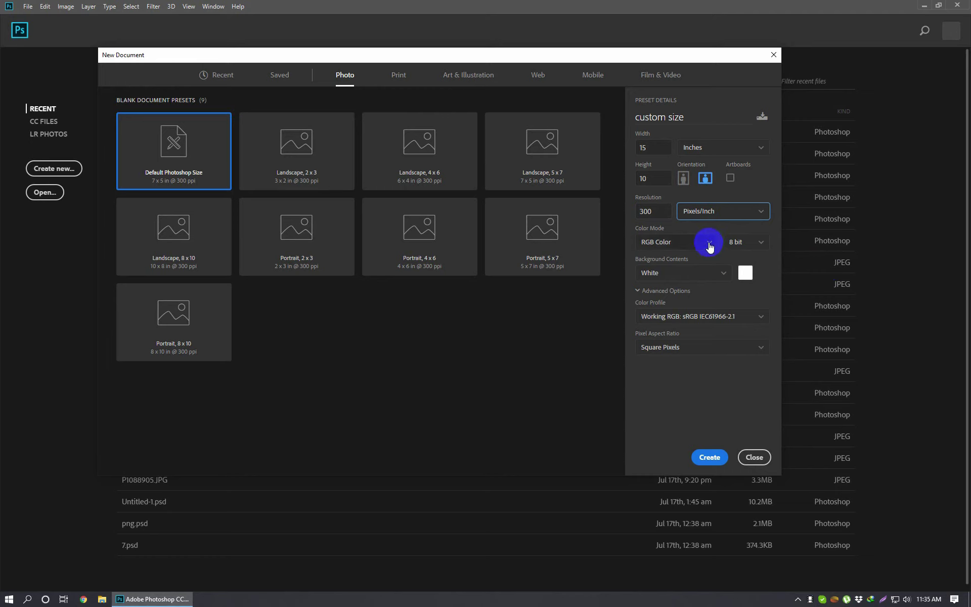
left_click(678, 244)
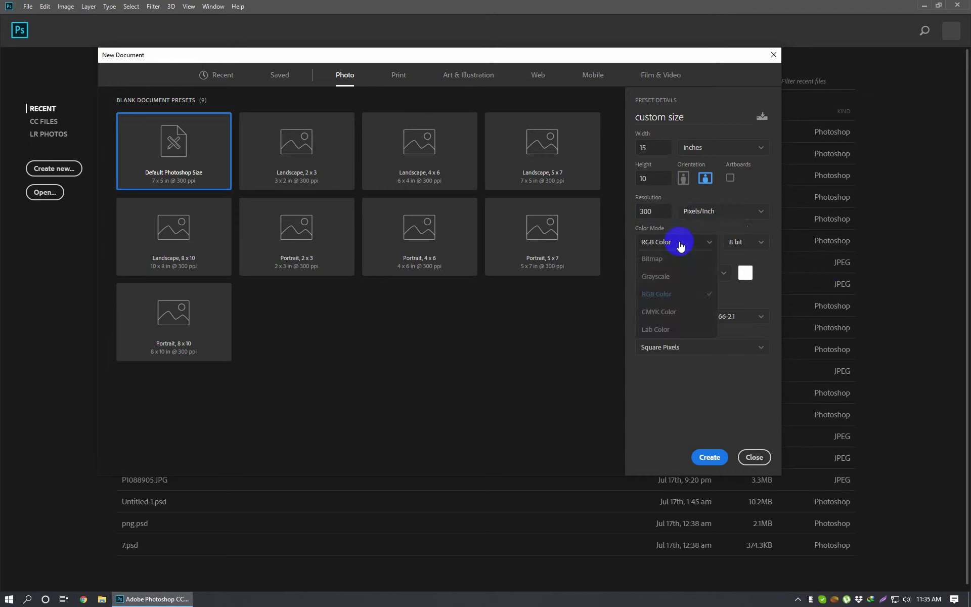
left_click(680, 244)
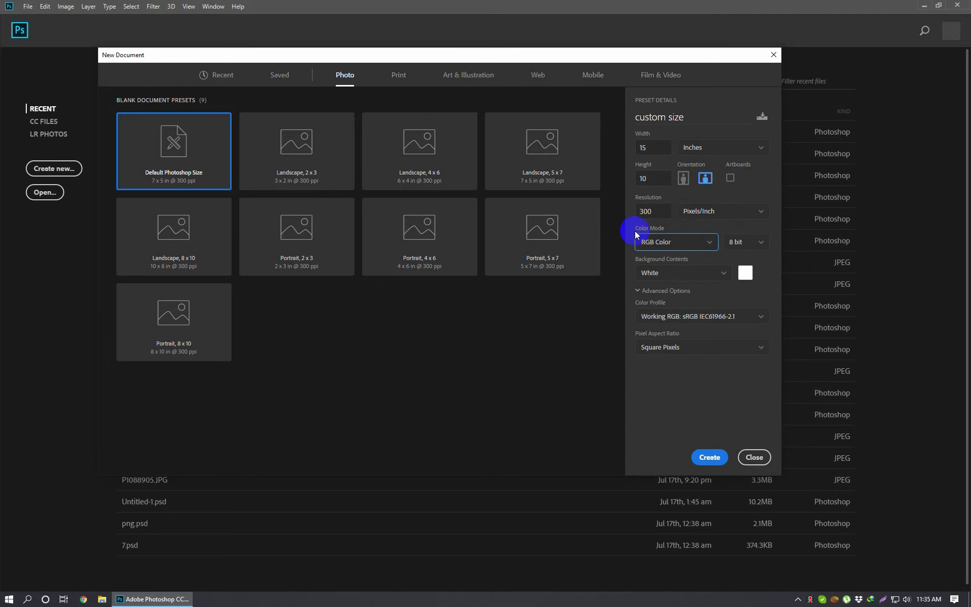
left_click(678, 244)
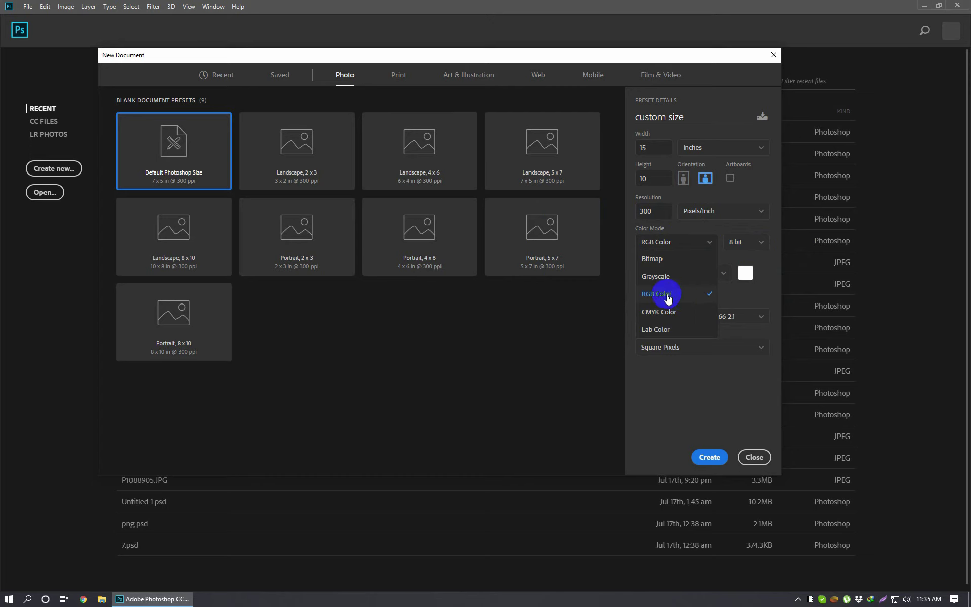
left_click(668, 299)
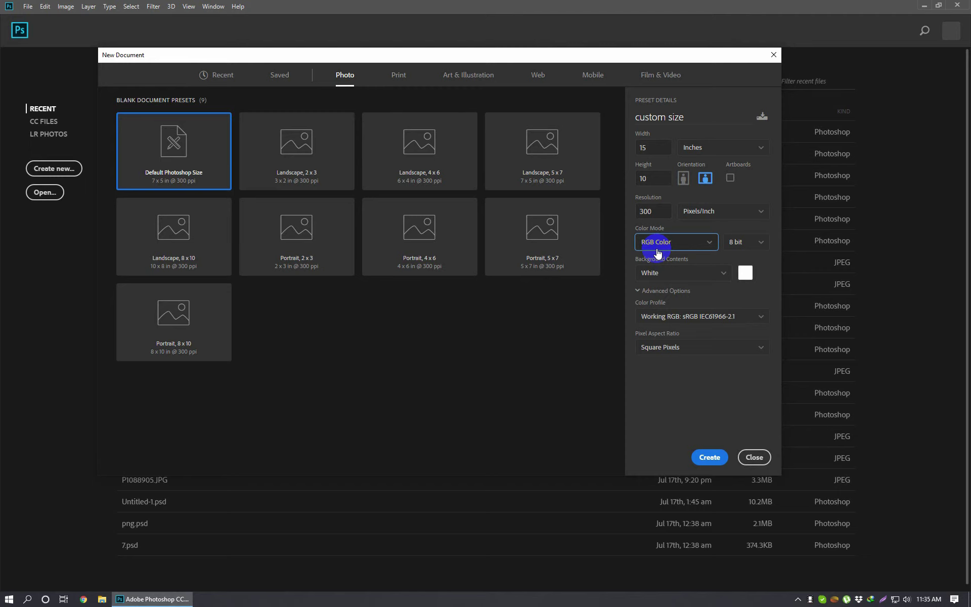
Try Grayscale and Bitmap colour modes, then choose CMYK Color.
left_click(658, 252)
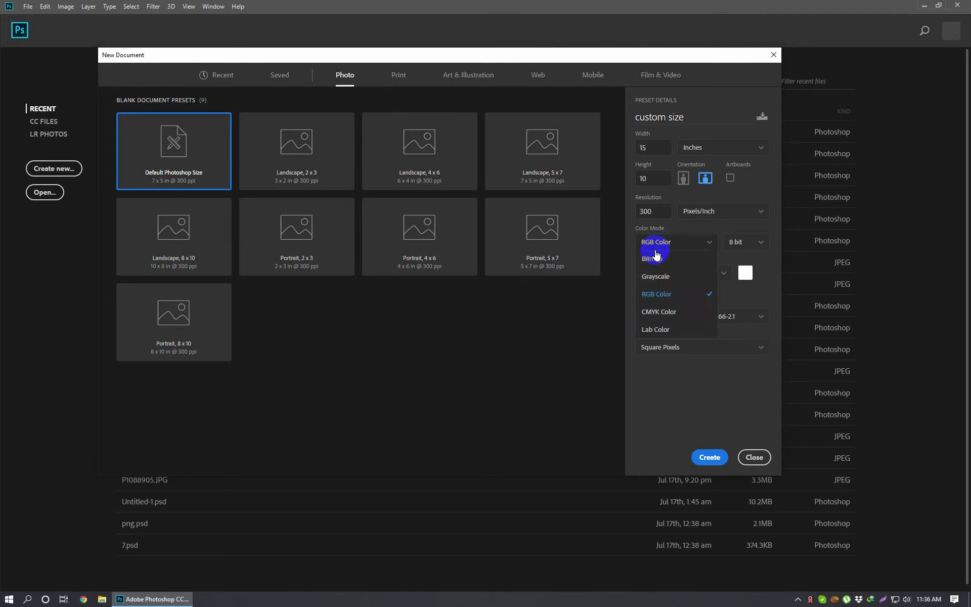
left_click(679, 276)
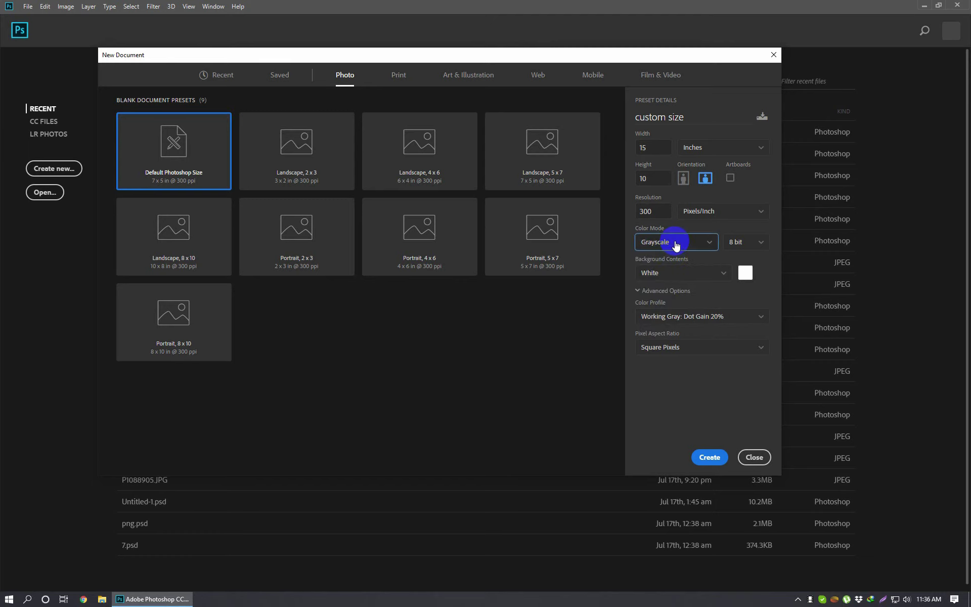
left_click(676, 243)
left_click(669, 256)
left_click(679, 246)
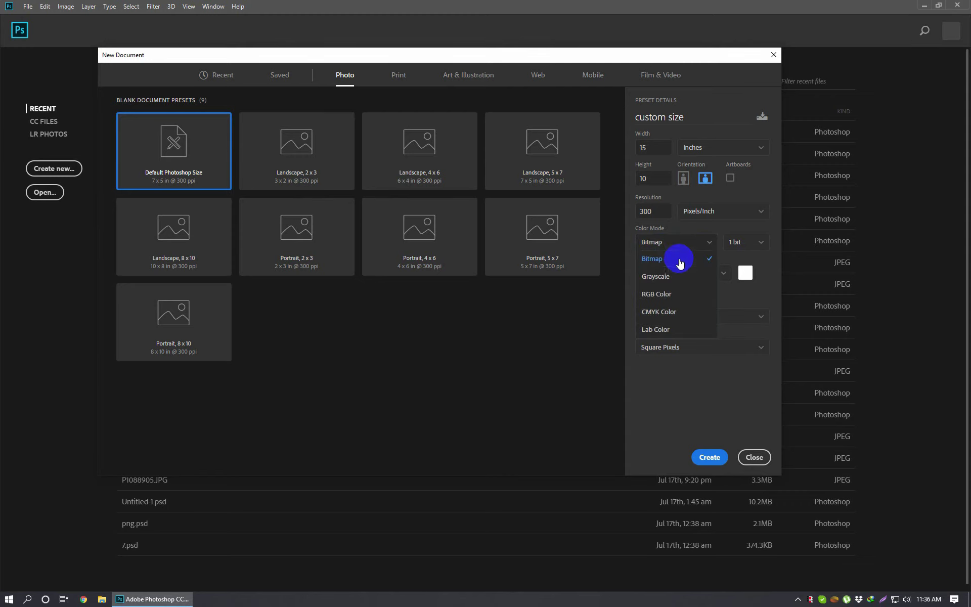
left_click(670, 317)
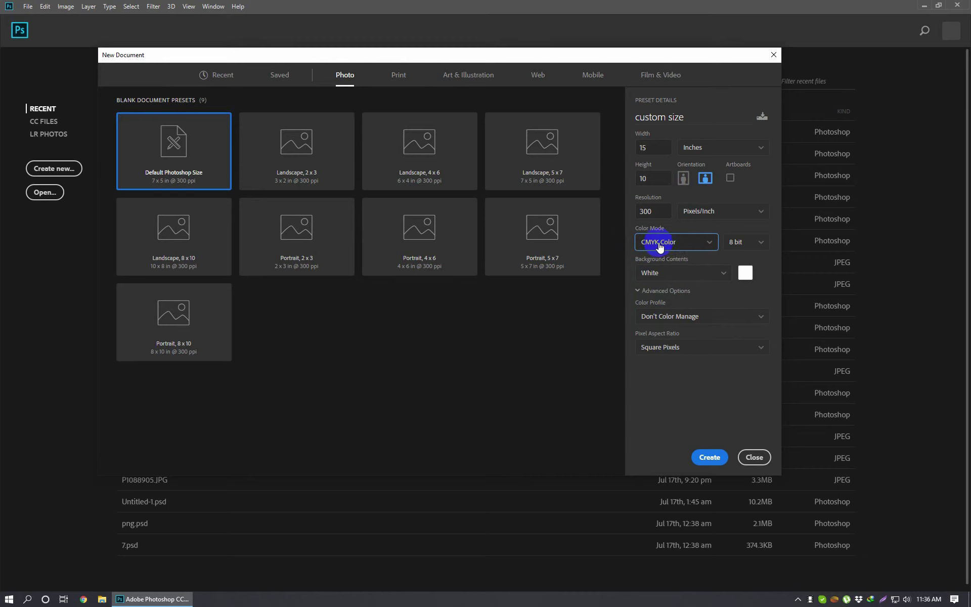
left_click(701, 243)
left_click(678, 295)
left_click(680, 244)
left_click(658, 311)
left_click(650, 242)
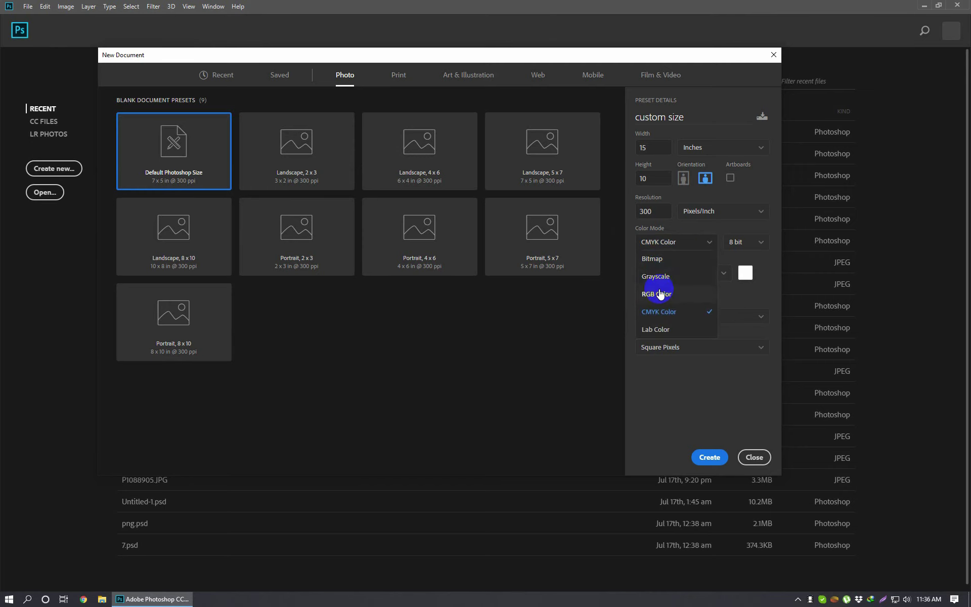
left_click(660, 294)
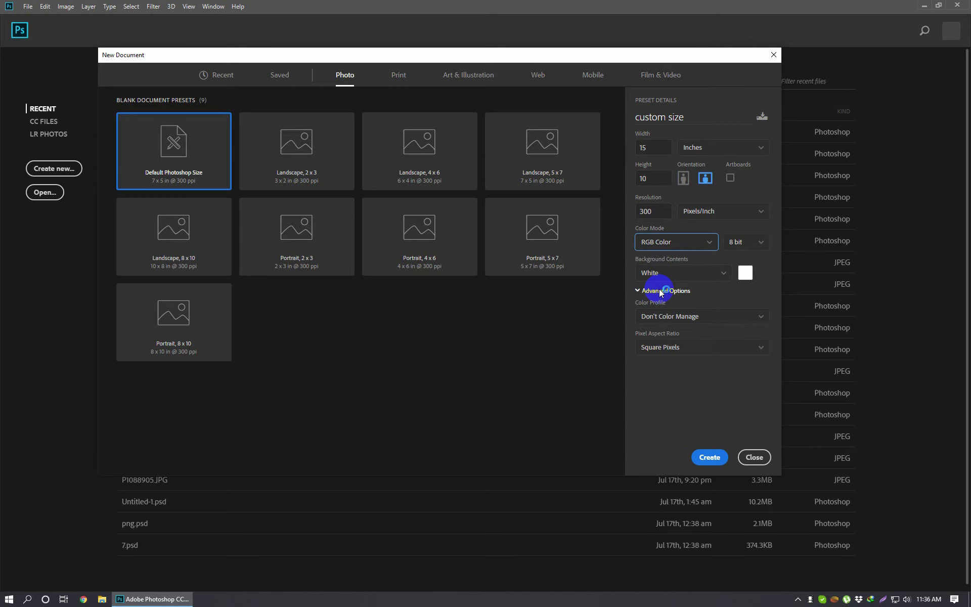
left_click(702, 249)
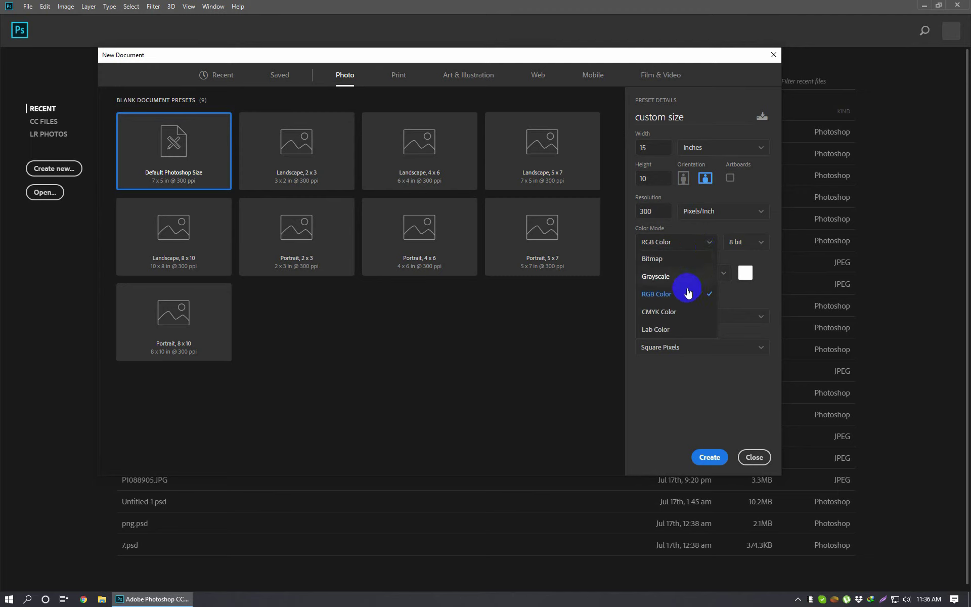
left_click(660, 314)
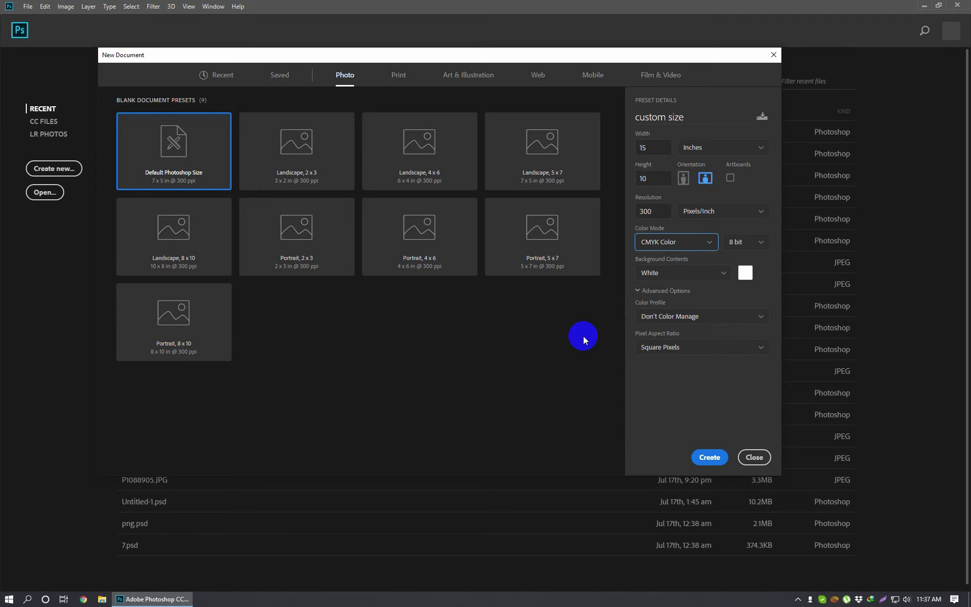
left_click(691, 243)
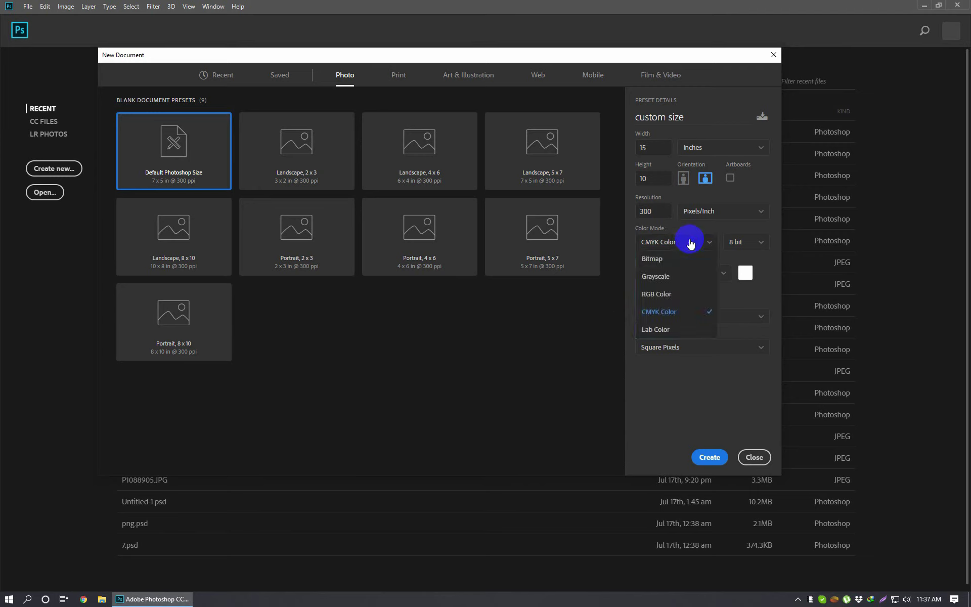
left_click(683, 294)
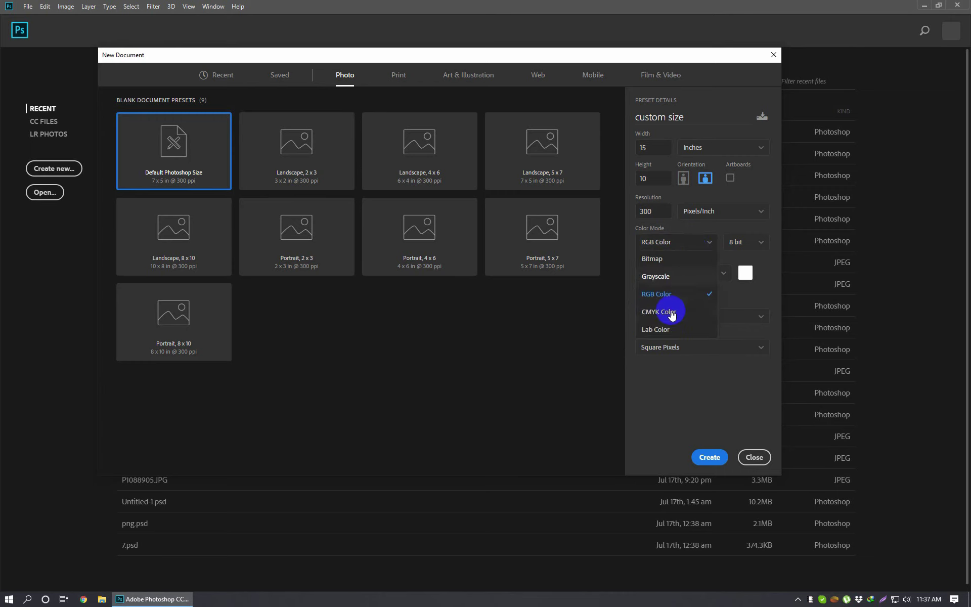
left_click(675, 312)
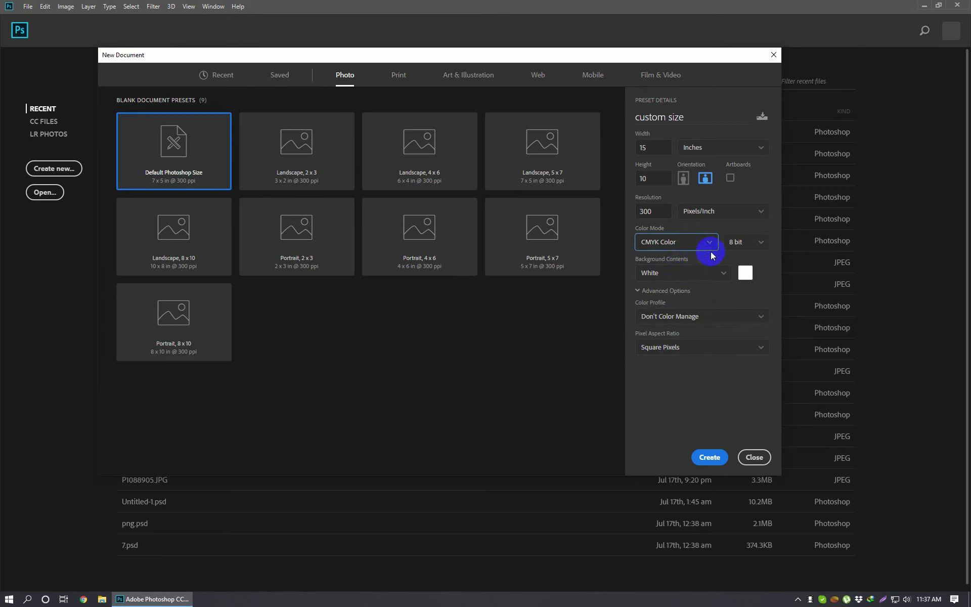
left_click(746, 243)
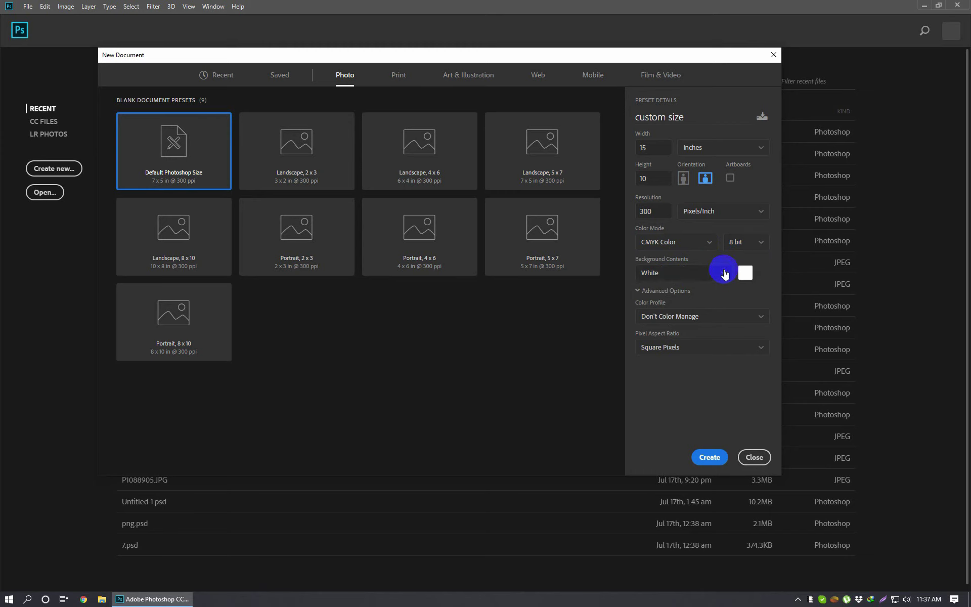
Keep the White background, re-expand Advanced Options and show the Color Profile list.
left_click(709, 274)
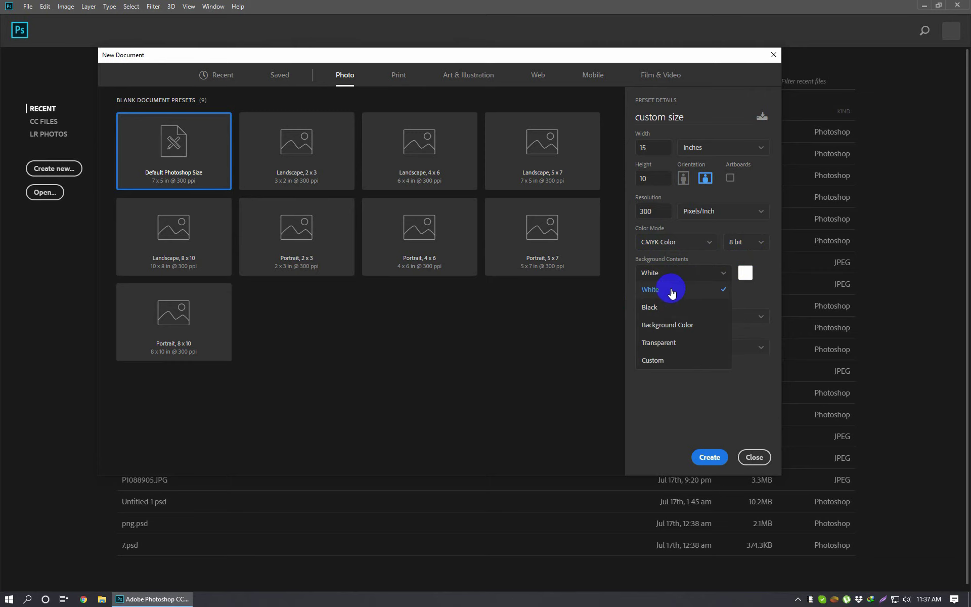
left_click(583, 345)
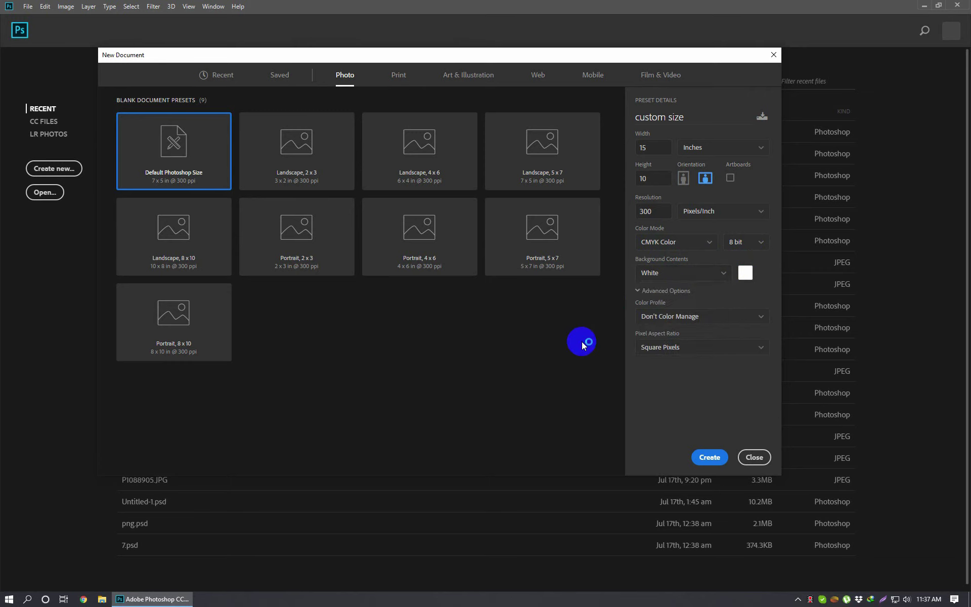
left_click(668, 295)
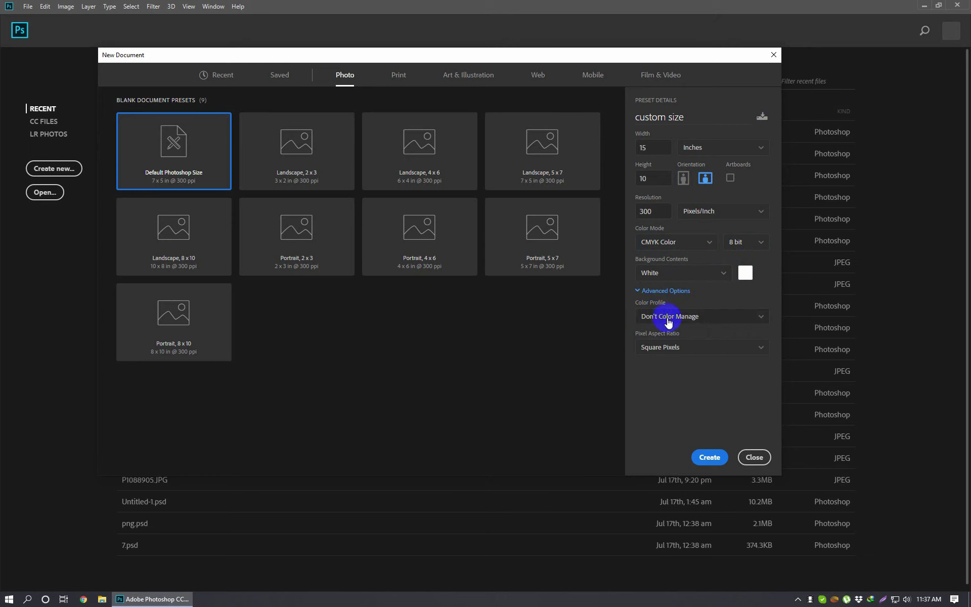
left_click(716, 316)
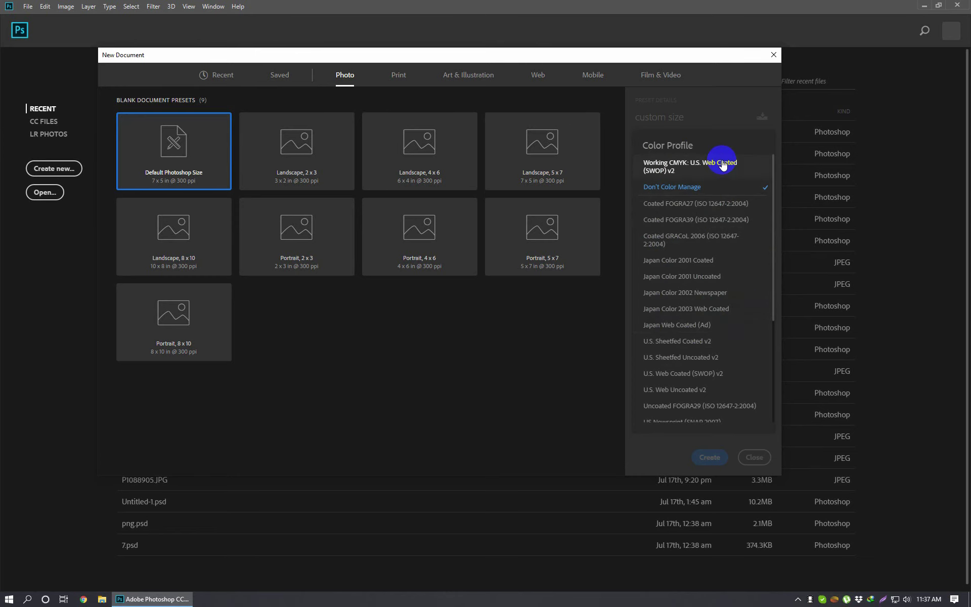
Leave the colour profile unchanged and keep Square Pixels as the pixel aspect ratio.
scroll(729, 301, "down", 2)
scroll(728, 306, "down", 3)
scroll(728, 310, "up", 5)
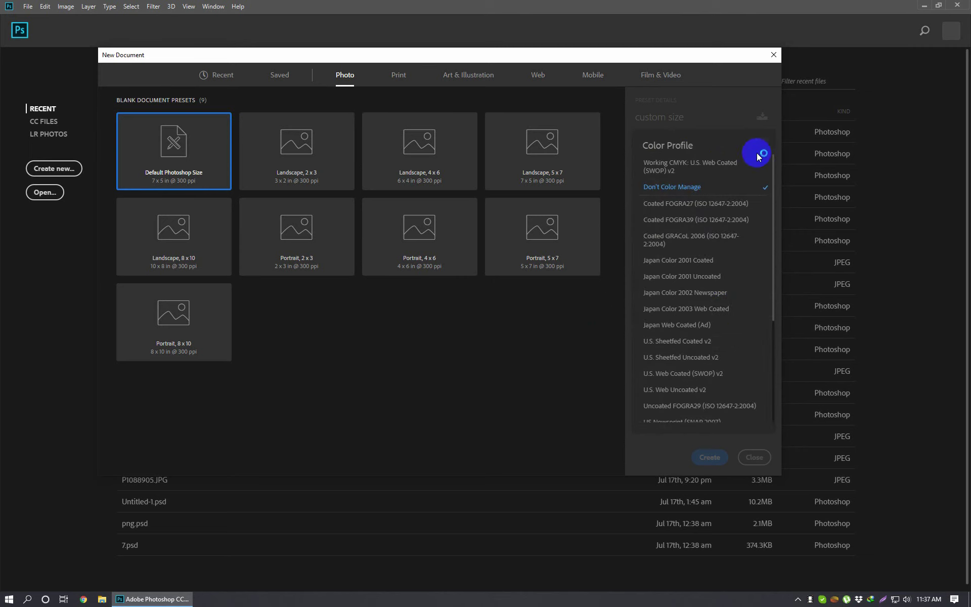
left_click(703, 106)
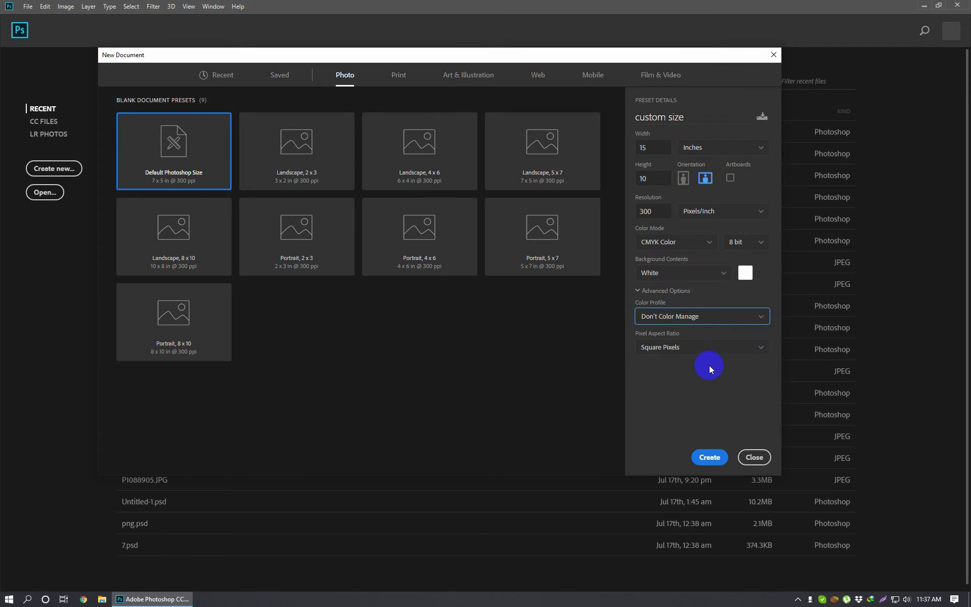
left_click(709, 348)
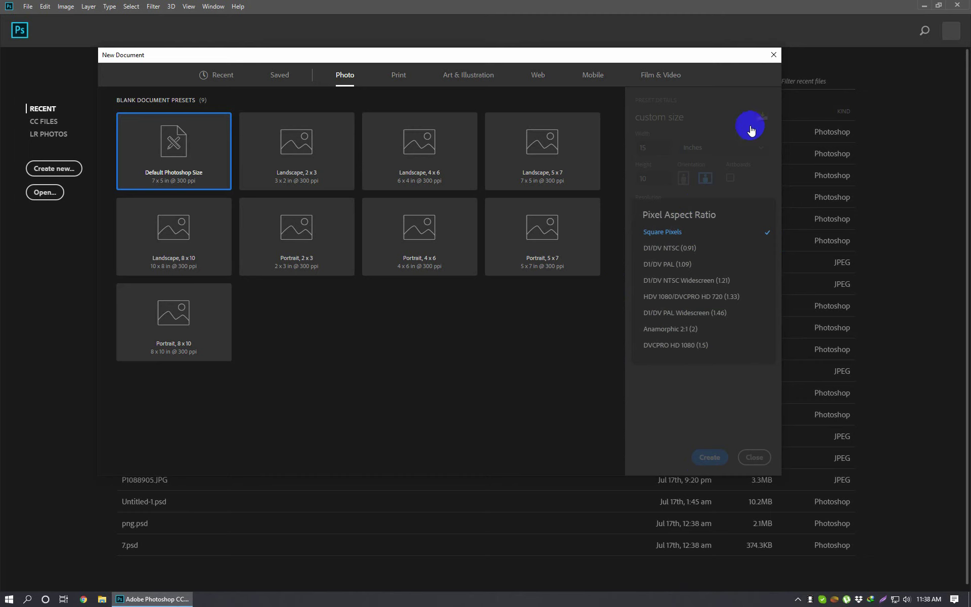
left_click(736, 112)
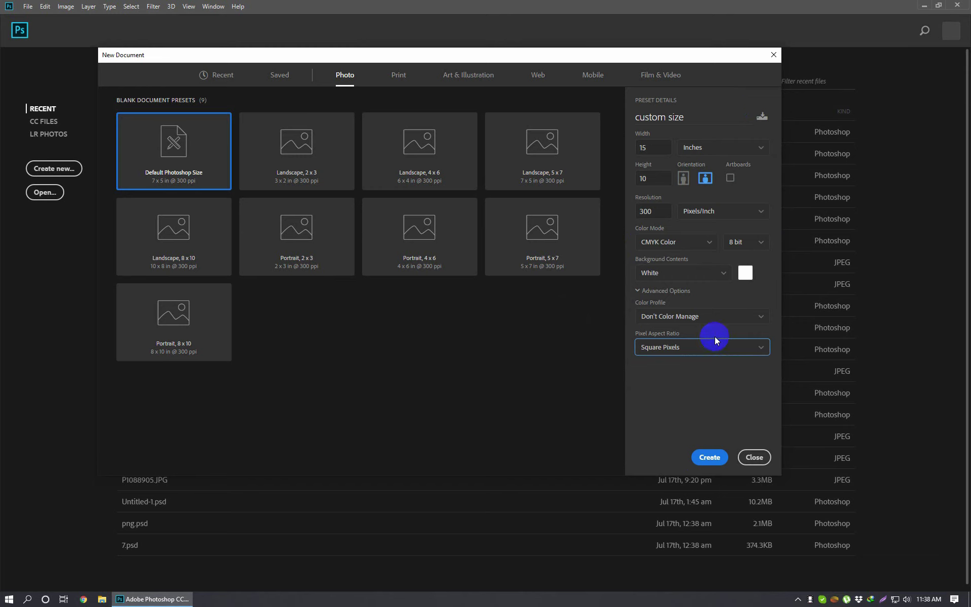
Create the 15 × 10 inch, 300 ppi CMYK document with a White background.
left_click(652, 143)
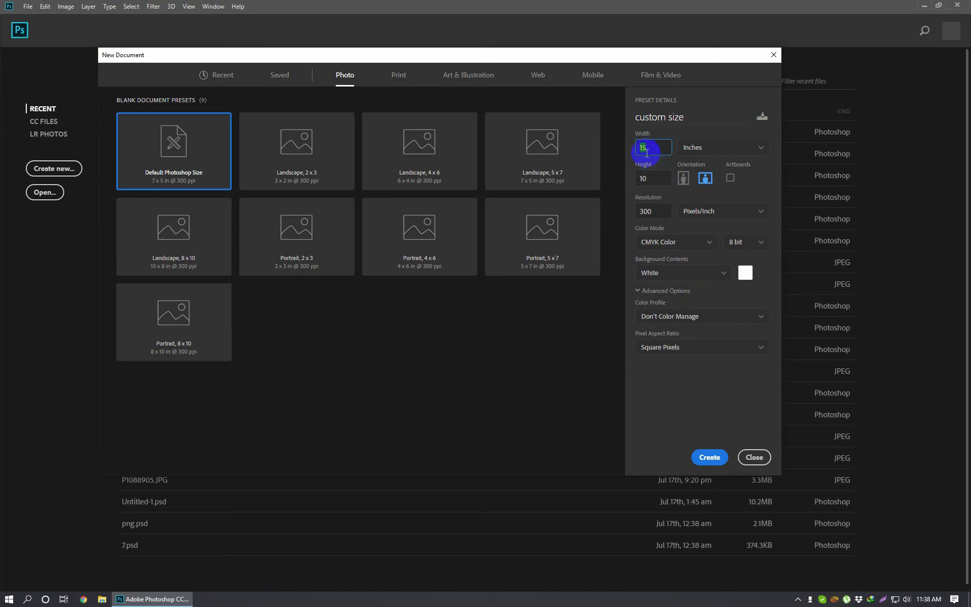
left_click(701, 151)
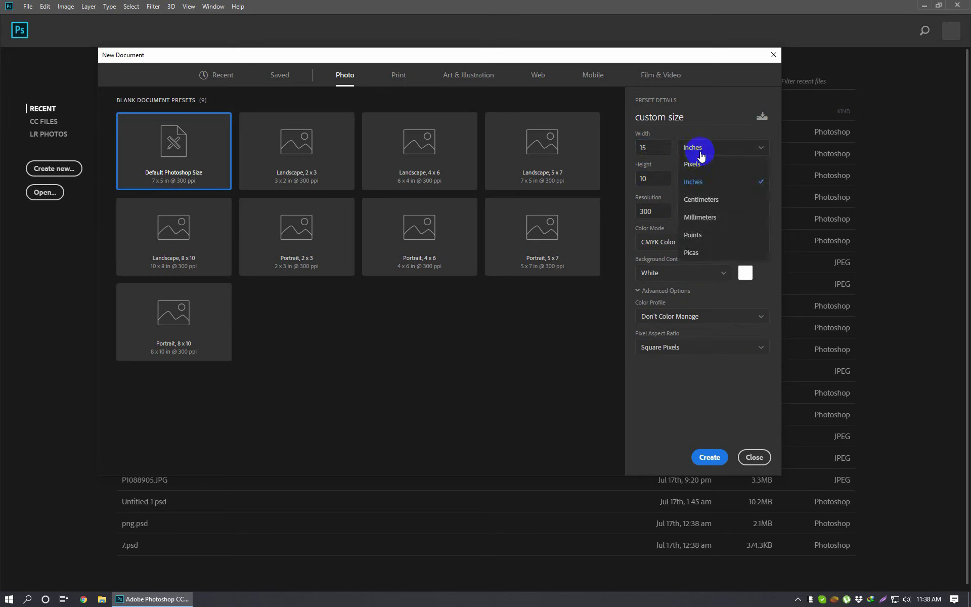
left_click(708, 151)
left_click(645, 210)
left_click(706, 210)
left_click(707, 211)
left_click(680, 245)
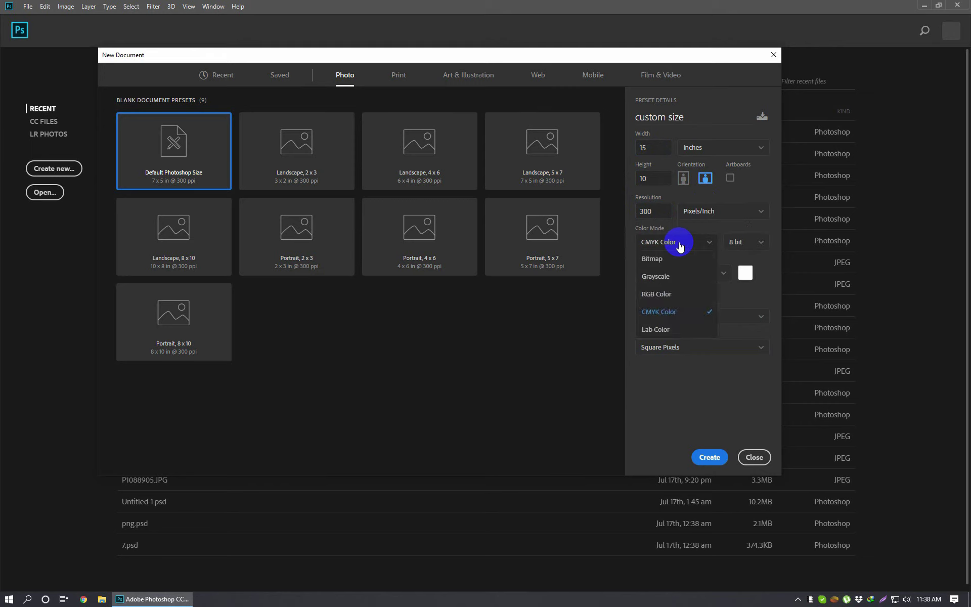
left_click(681, 245)
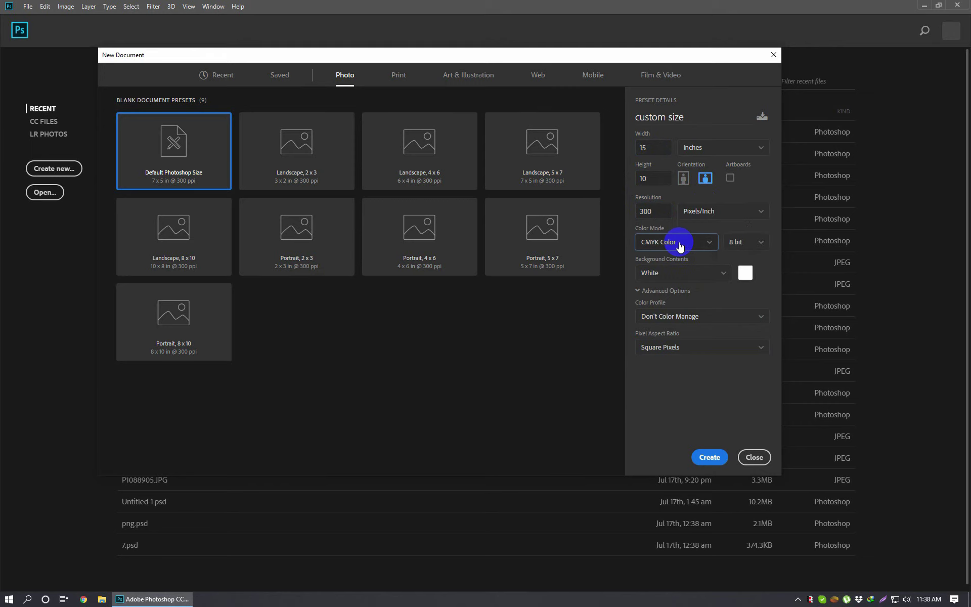
left_click(682, 277)
left_click(682, 277)
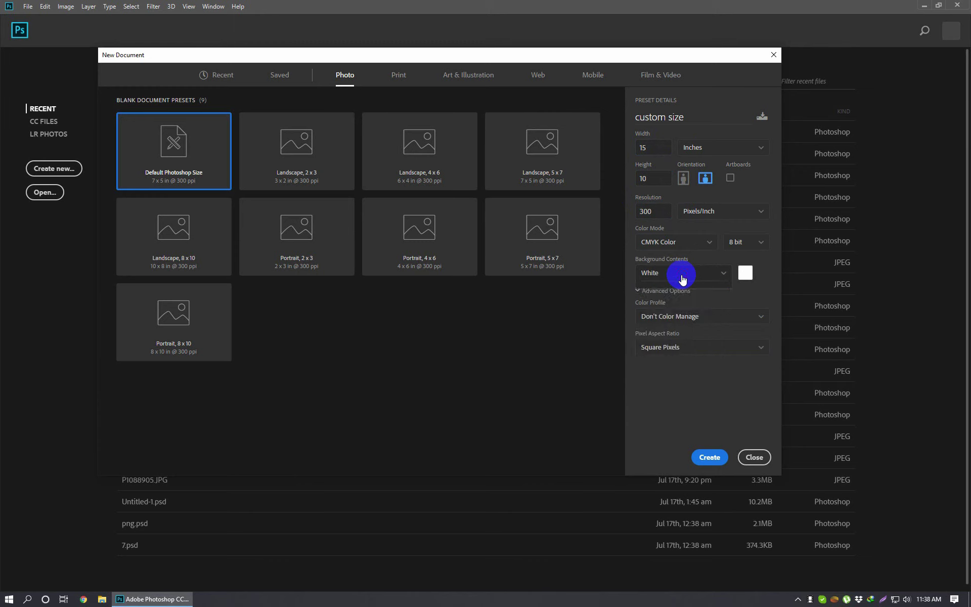
left_click(662, 152)
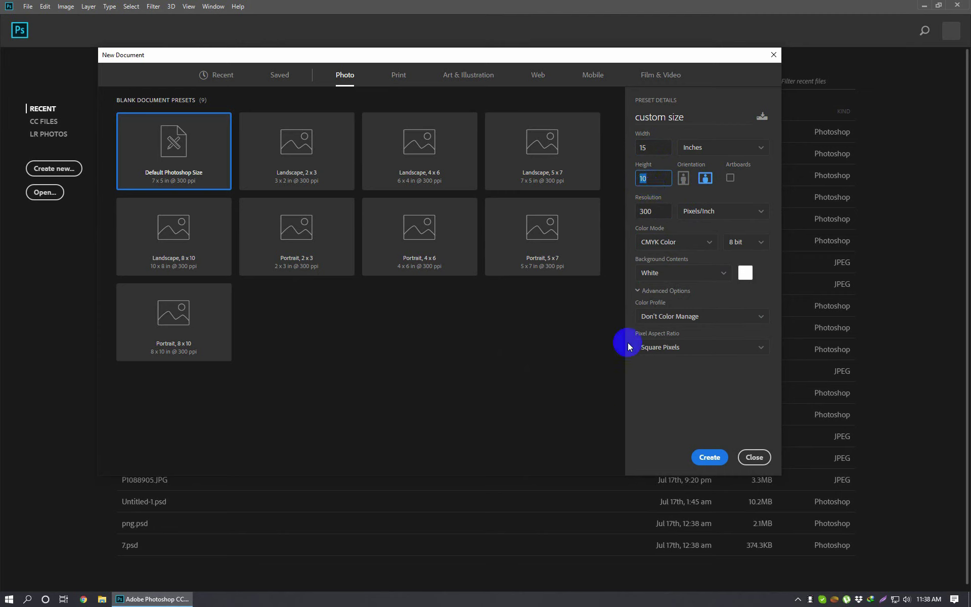
left_click(711, 458)
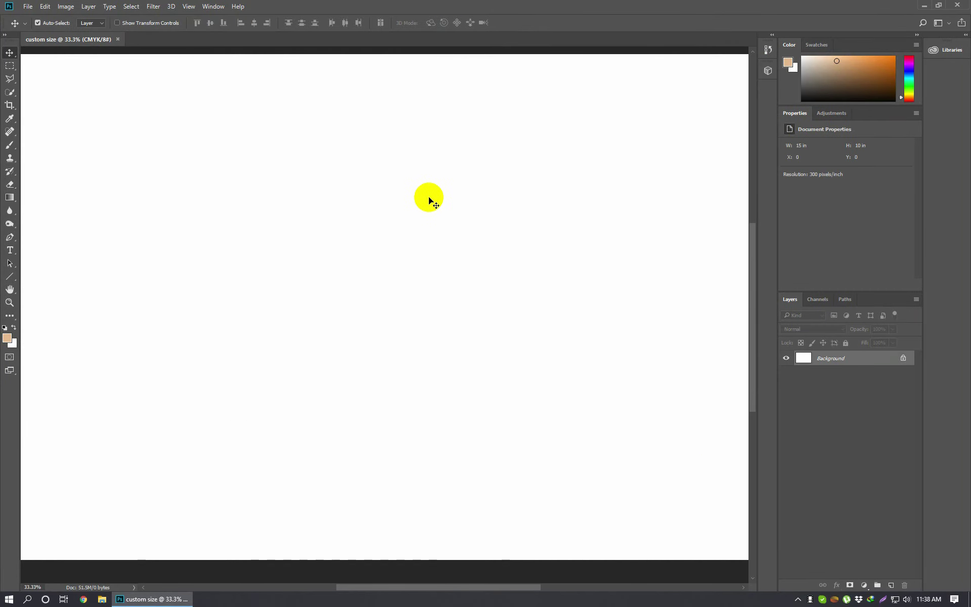
Zoom out to about 27.5% so the whole 15 × 10 inch canvas is visible.
scroll(430, 202, "down", 1)
scroll(430, 167, "down", 1)
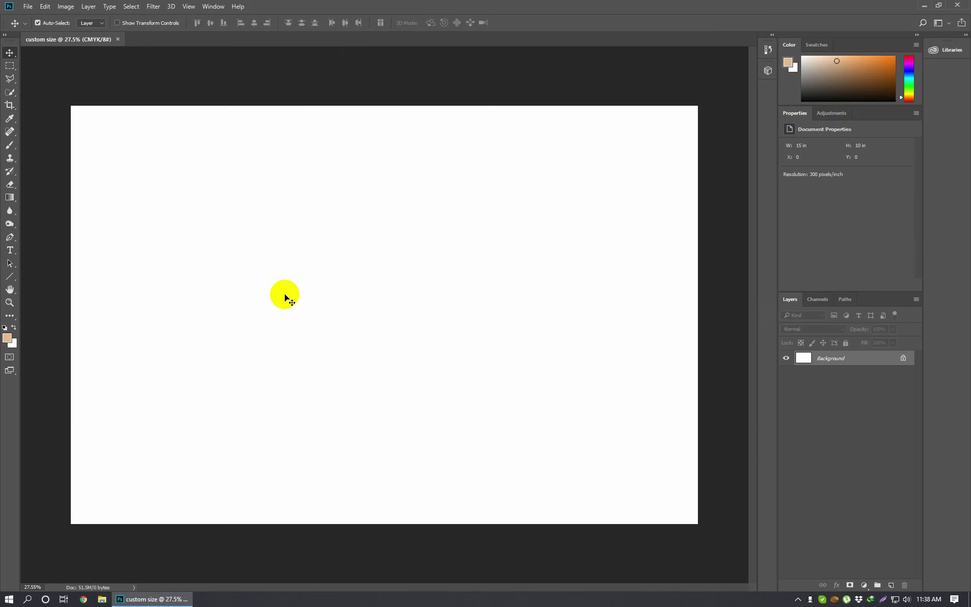
Close the 15 × 10 document and begin a new document, entering width 4 and height 2.
left_click(117, 39)
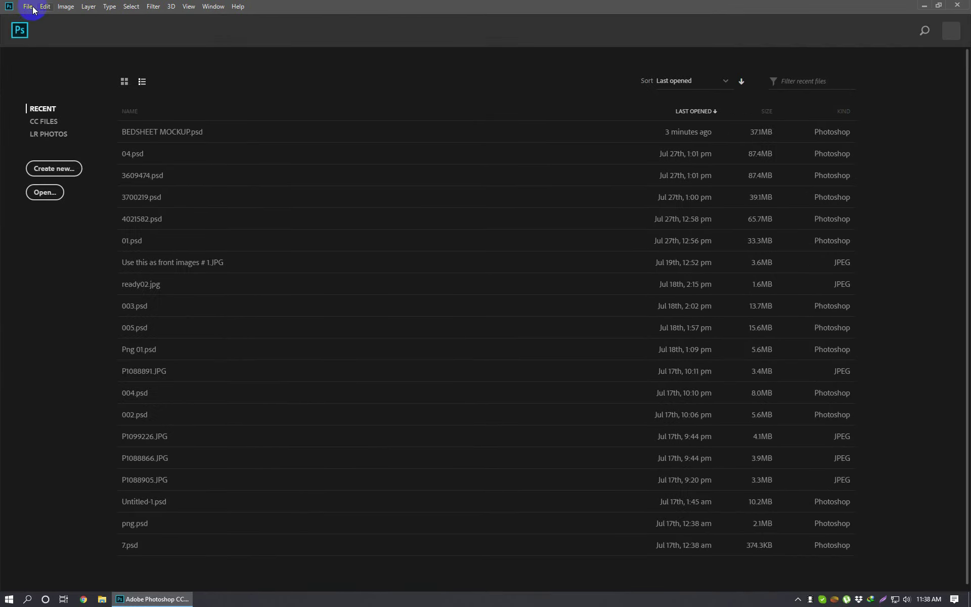
left_click(63, 171)
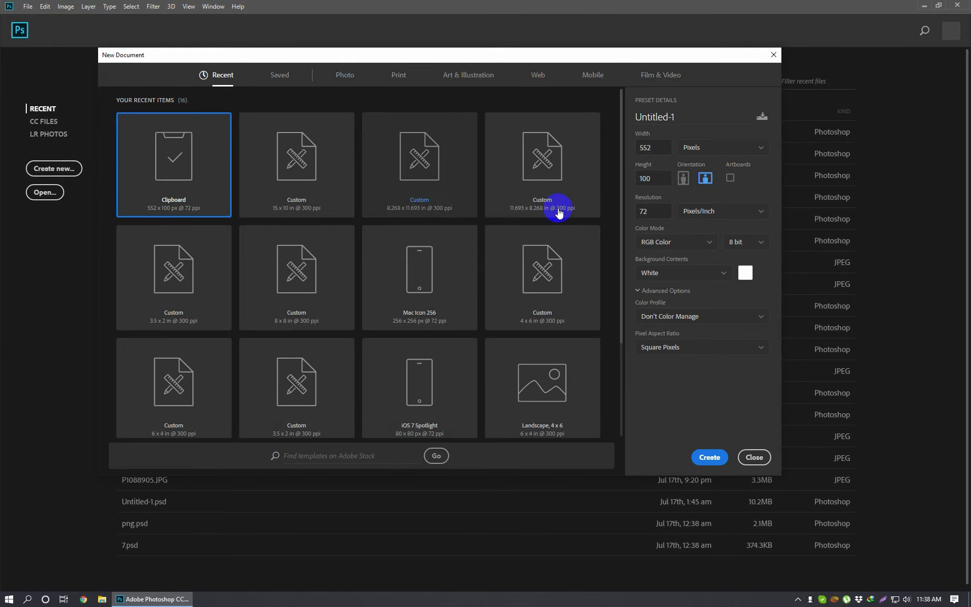
left_click_drag(660, 152, 623, 159)
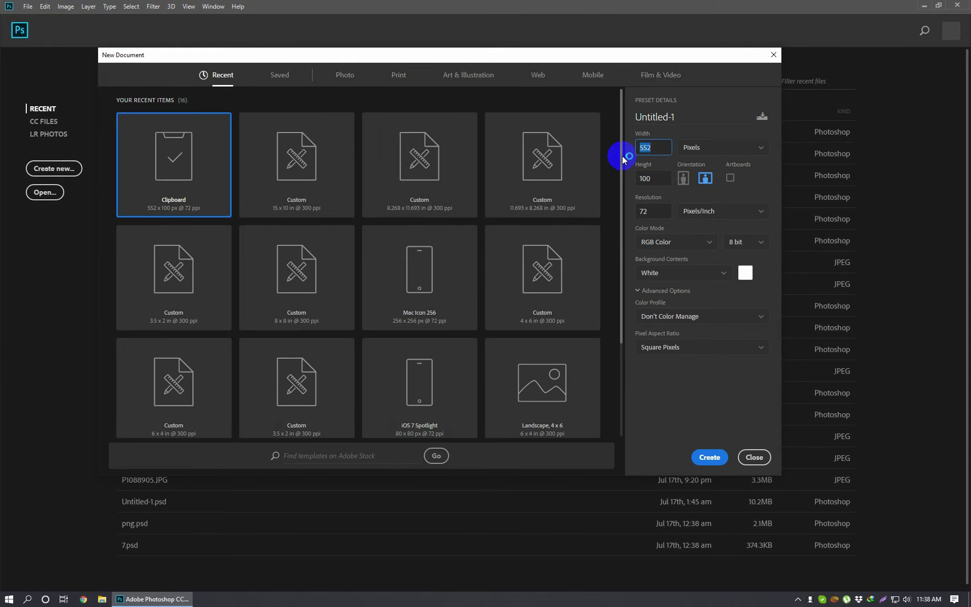
type("3")
key("BackSpace")
type("4")
key("Tab")
type("2")
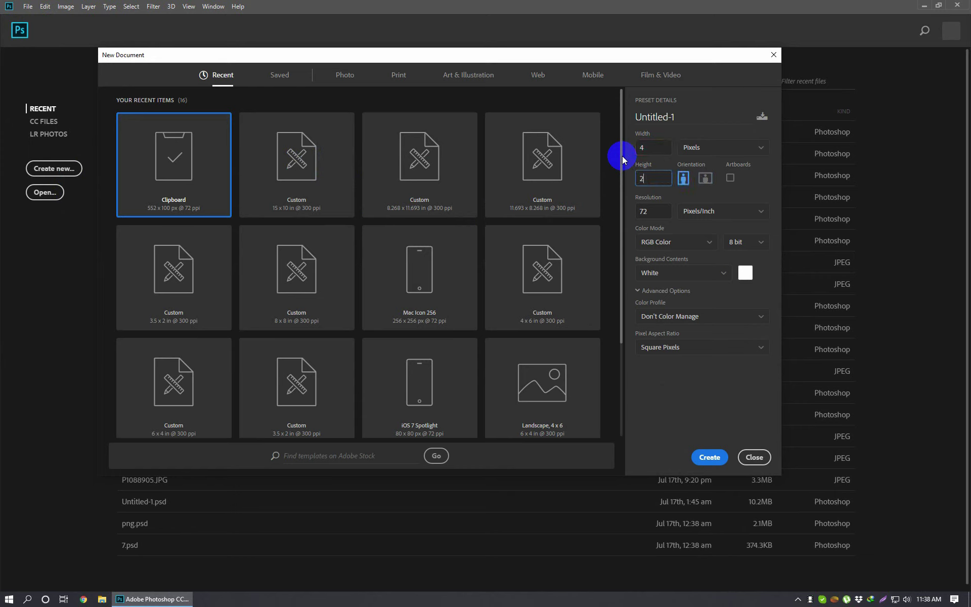
Create a 3.5 × 2 inch, 300 ppi RGB document with a White background.
left_click(713, 152)
left_click(716, 187)
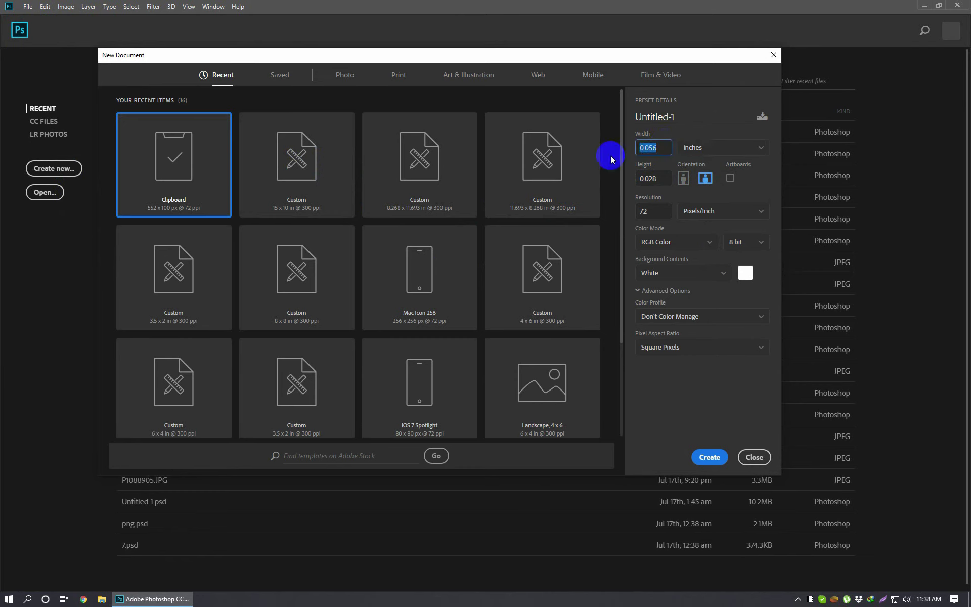
type("3.5")
key("Tab")
type("2")
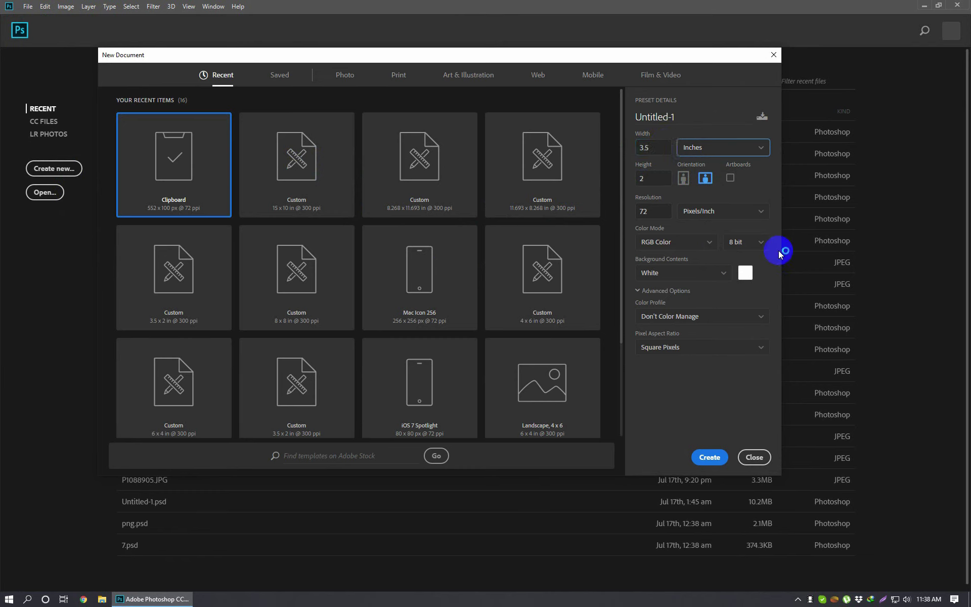
double_click(652, 213)
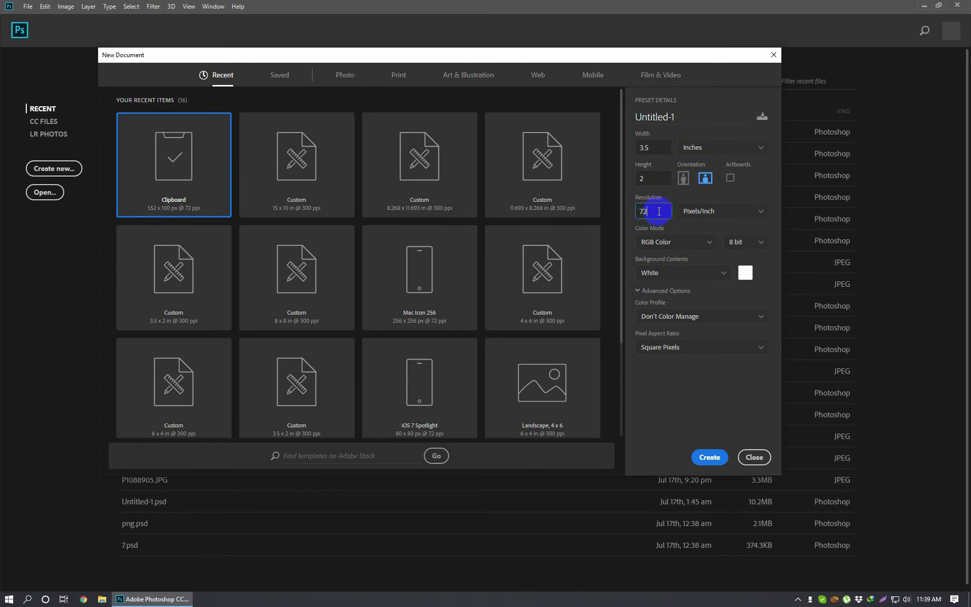
left_click_drag(659, 212, 624, 225)
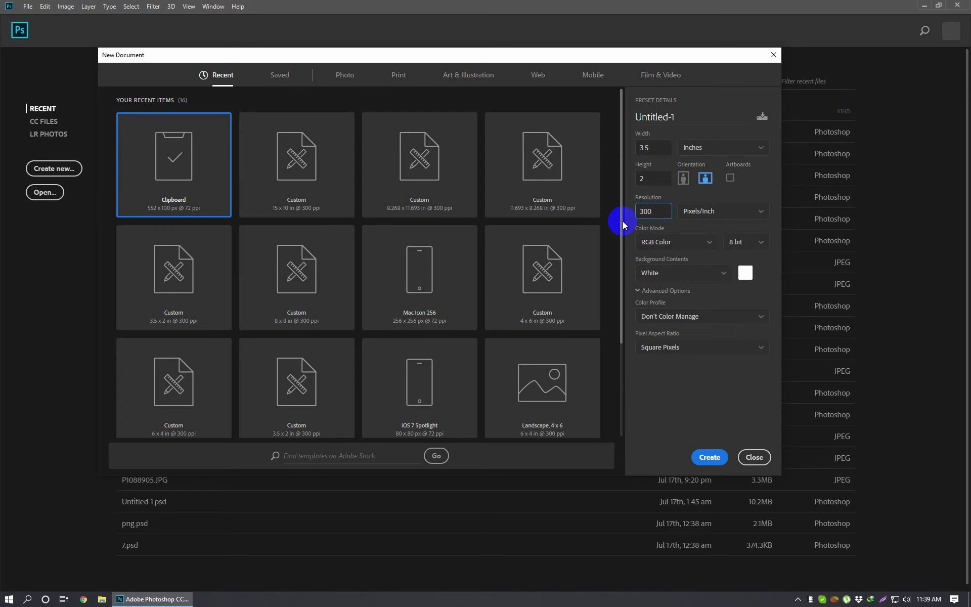
left_click(680, 242)
left_click(661, 275)
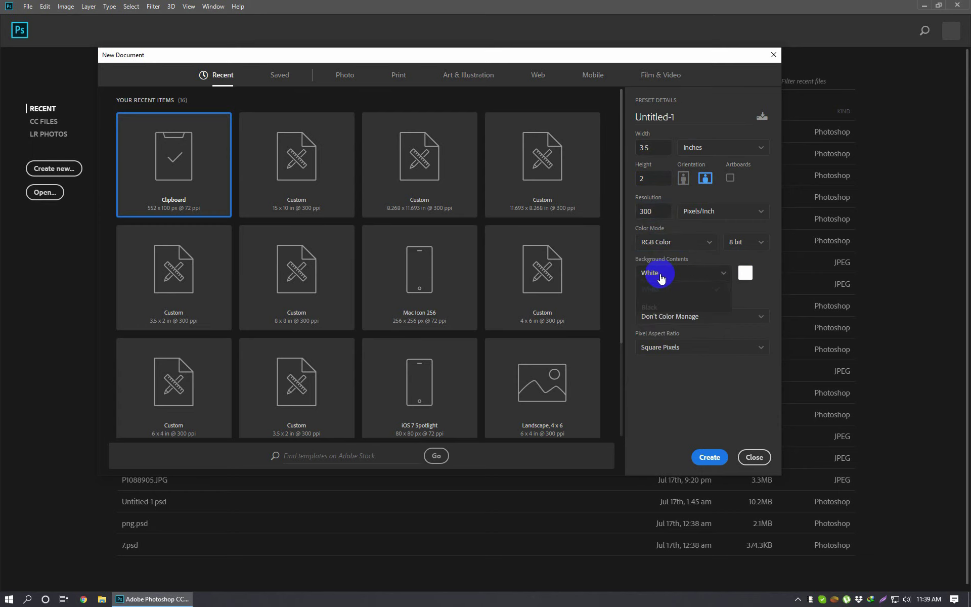
left_click(662, 275)
left_click(708, 458)
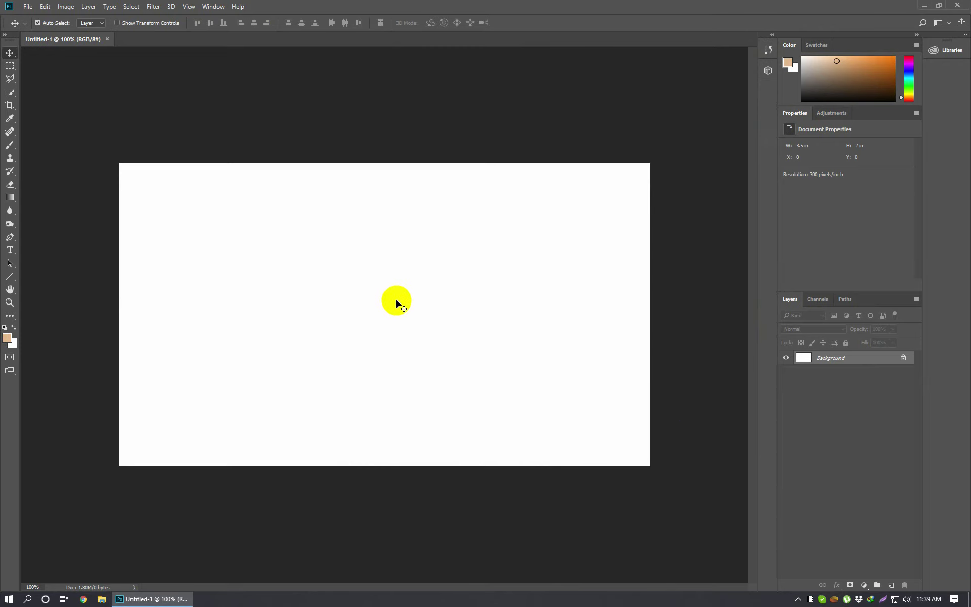
left_click(107, 39)
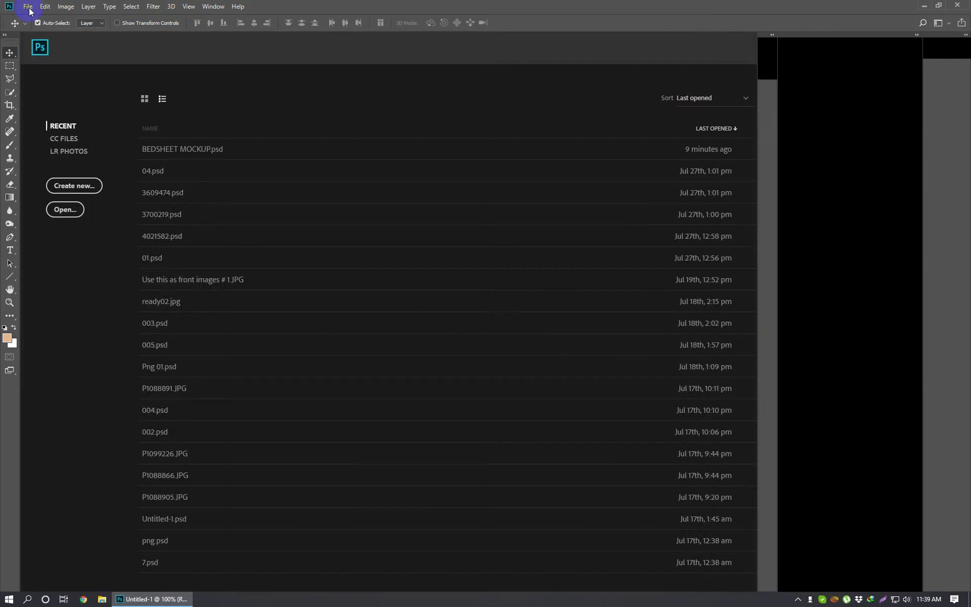
left_click(28, 7)
left_click(339, 66)
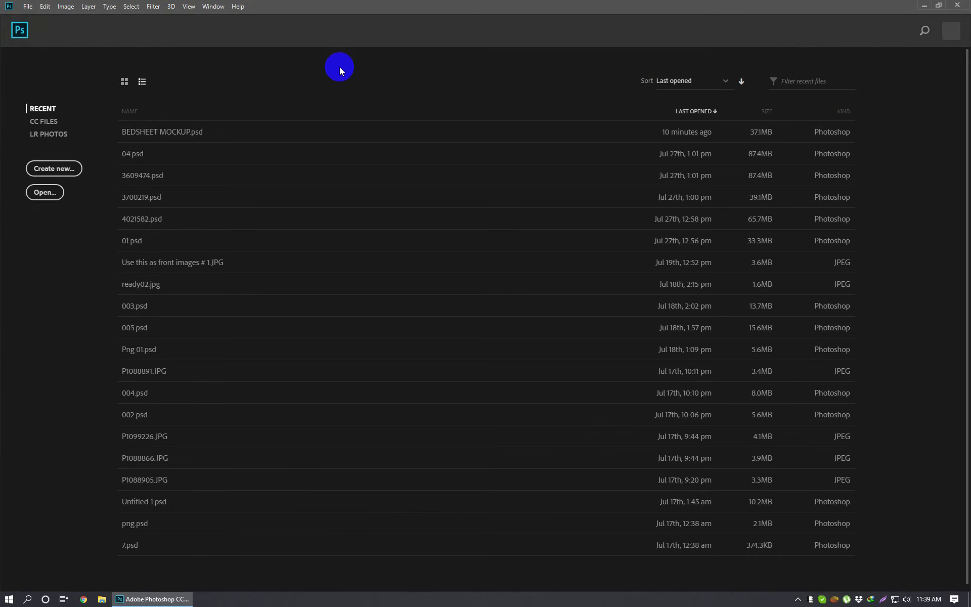
left_click(28, 6)
left_click(251, 81)
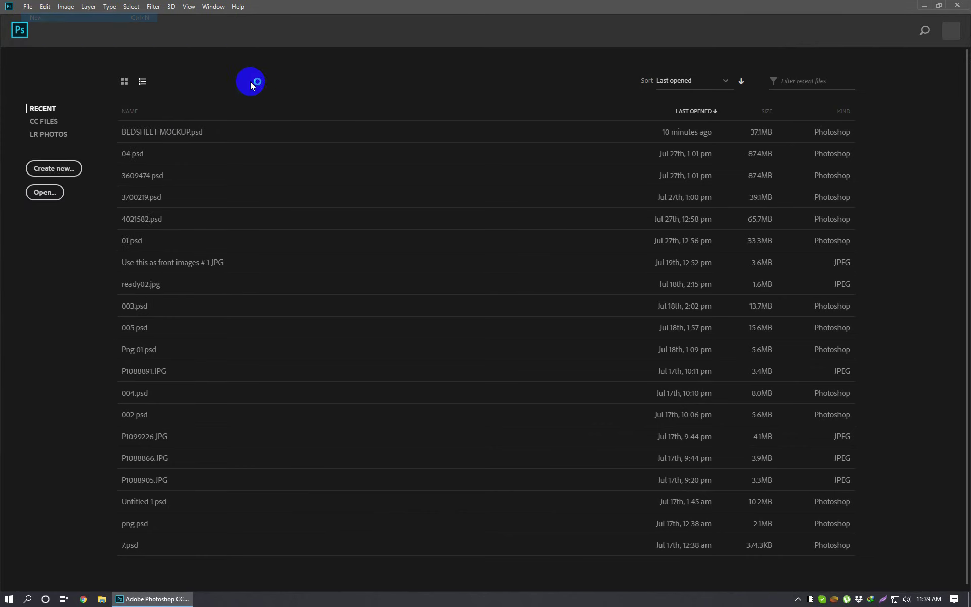
key("ctrl+n")
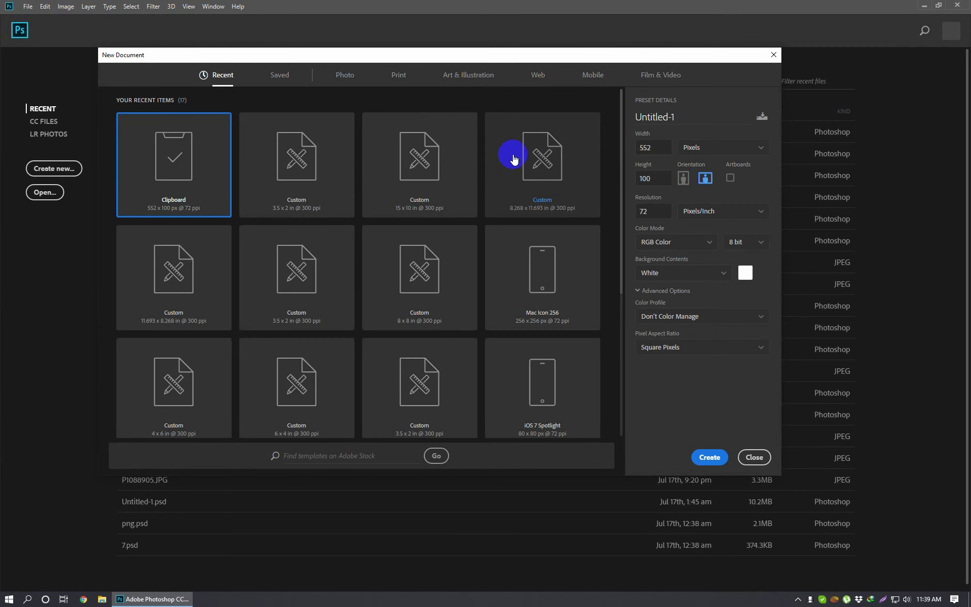
left_click(655, 149)
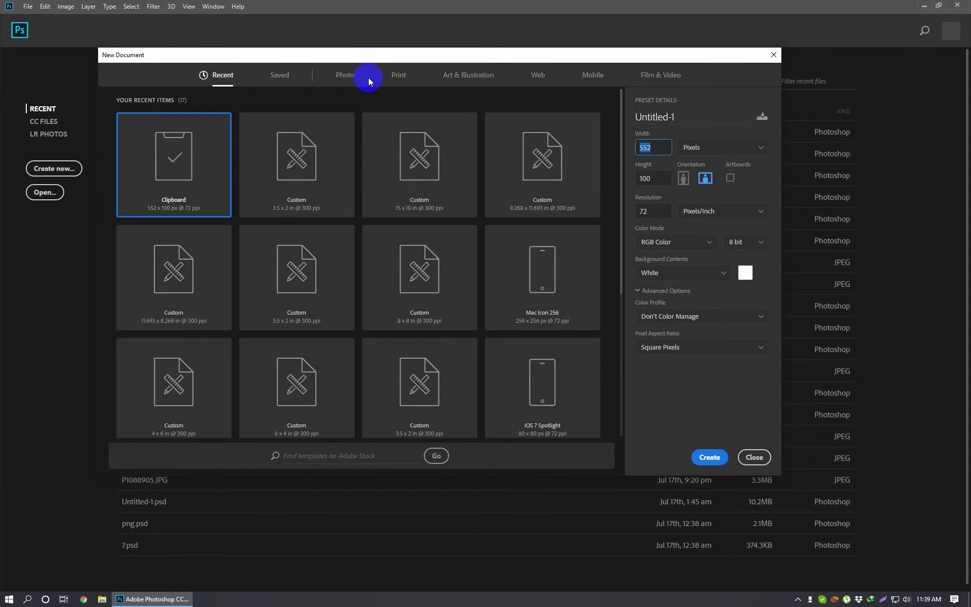
left_click(346, 76)
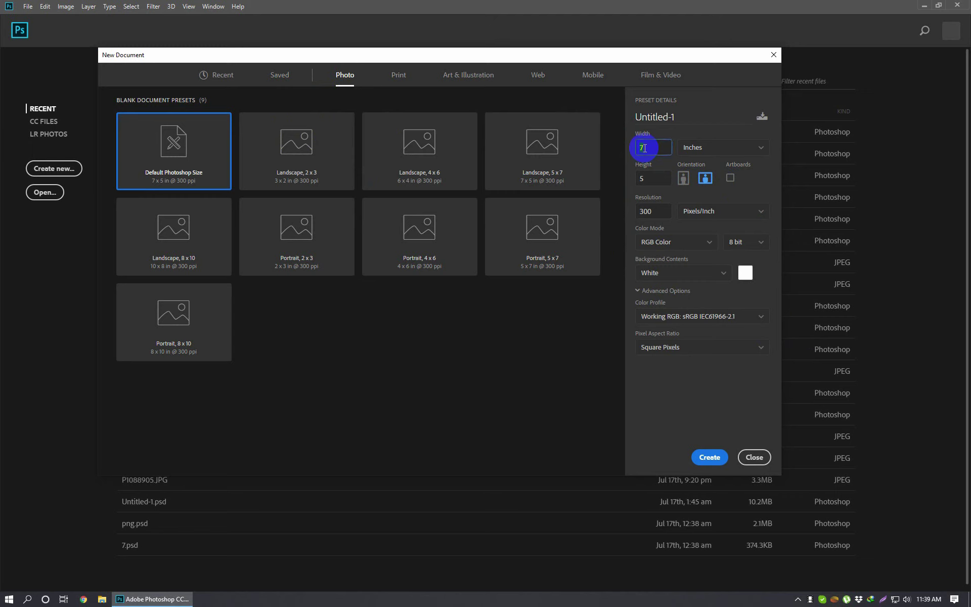
left_click(646, 184)
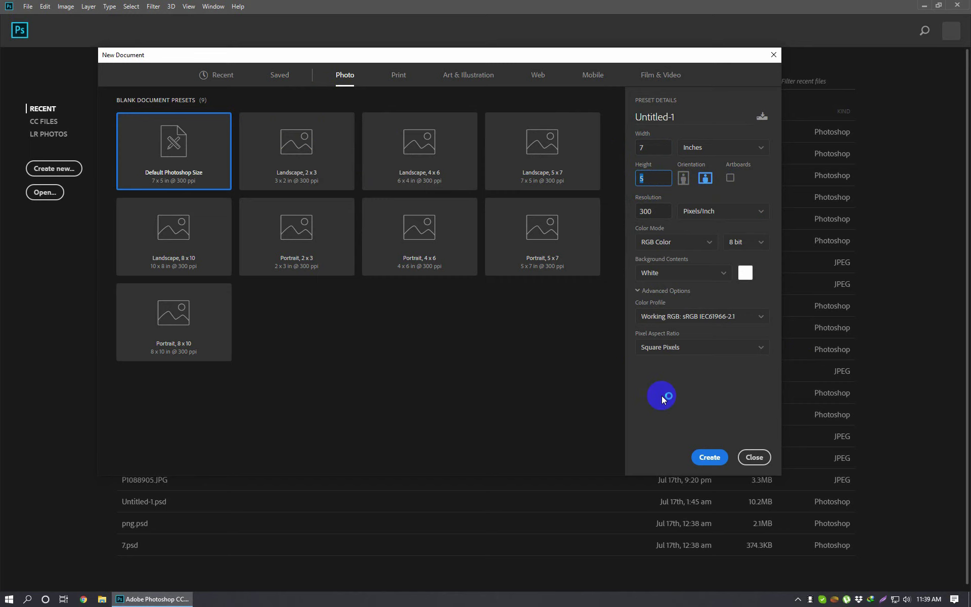
left_click(754, 457)
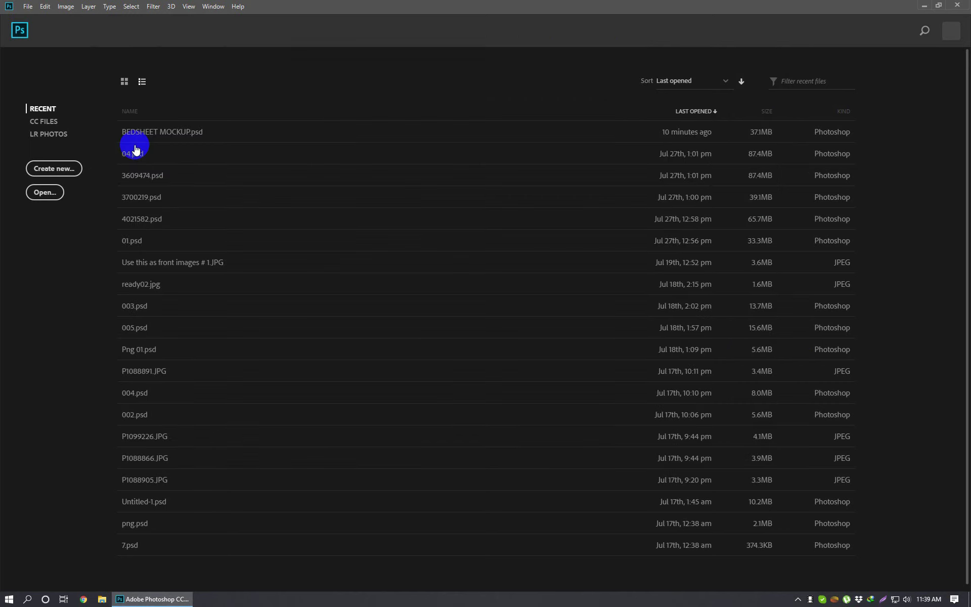
left_click(28, 7)
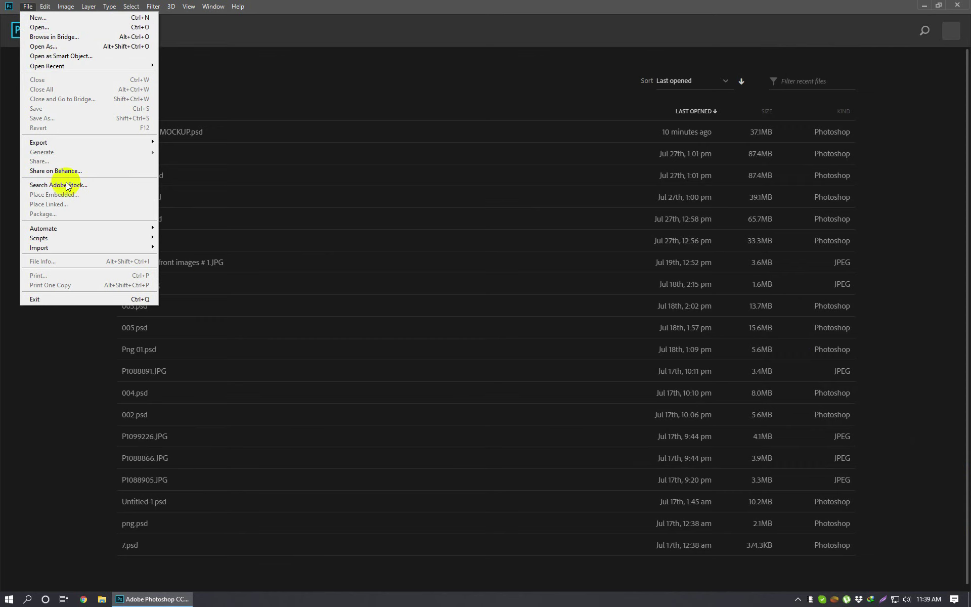
left_click(53, 361)
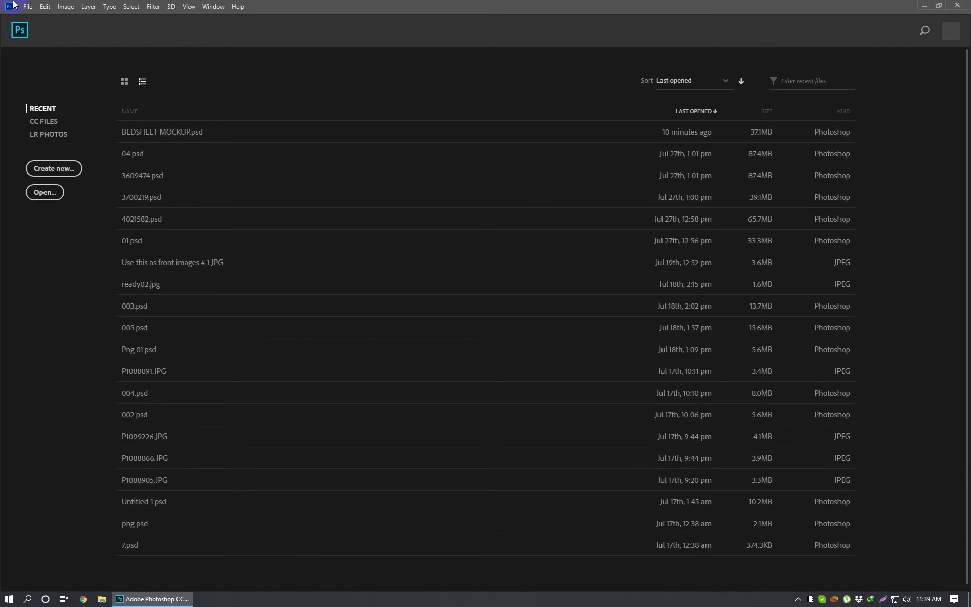
left_click(28, 7)
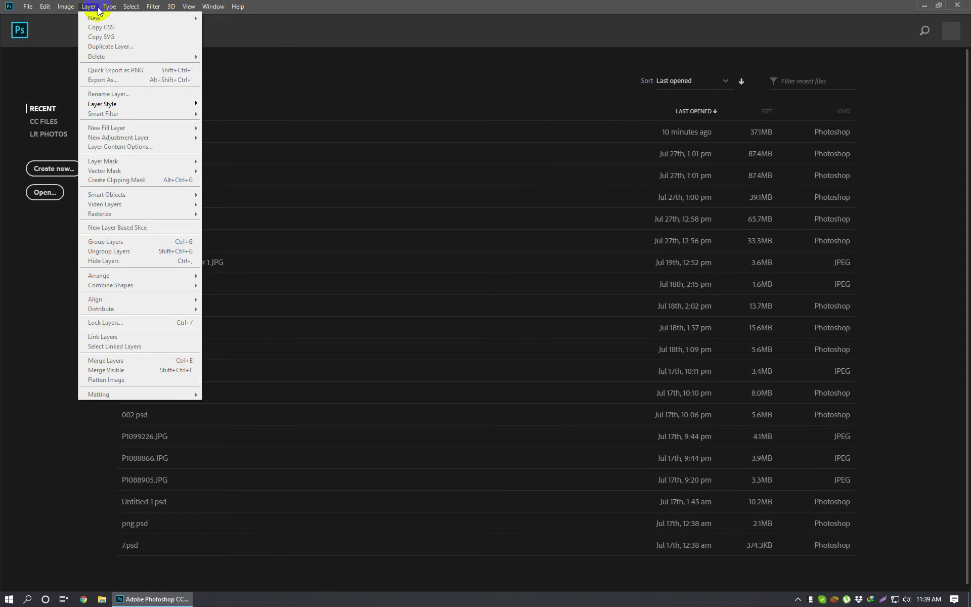
left_click(308, 38)
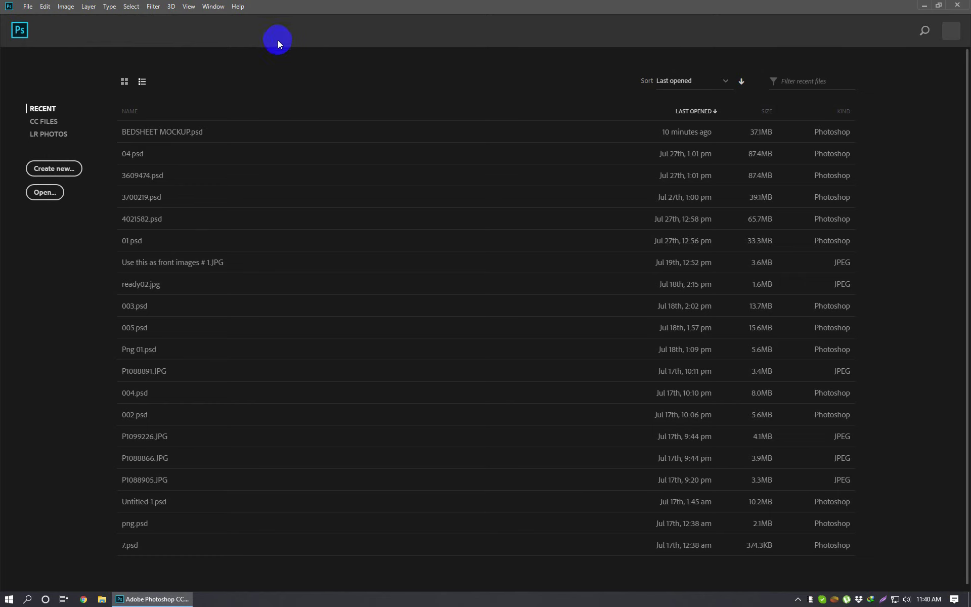
left_click(28, 6)
Dismiss the File menu, minimize Photoshop and refresh the desktop.
left_click(310, 61)
left_click(925, 7)
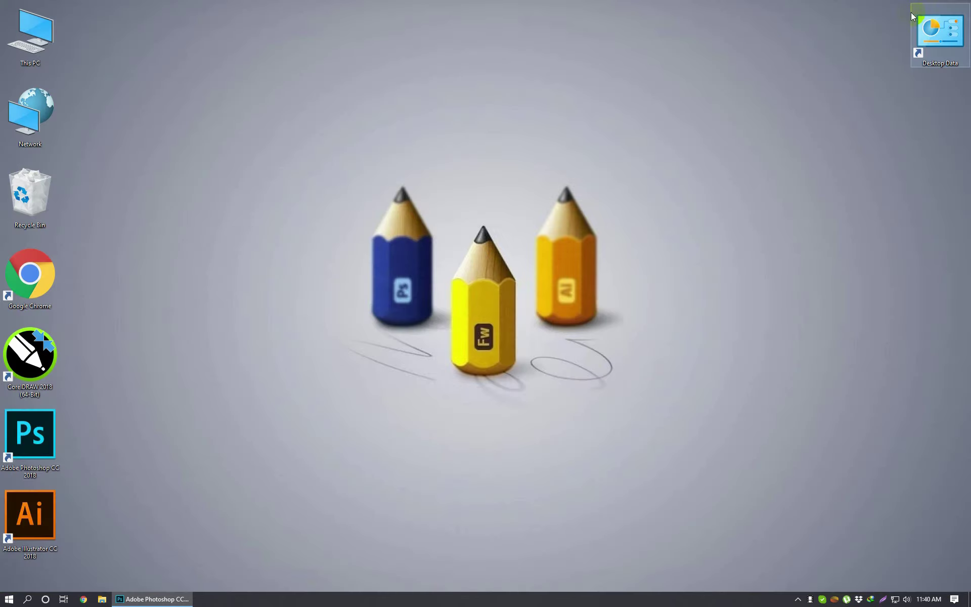
right_click(270, 326)
left_click(290, 352)
Refresh the desktop again, then restore and re-minimize Photoshop from the taskbar.
right_click(287, 354)
left_click(310, 384)
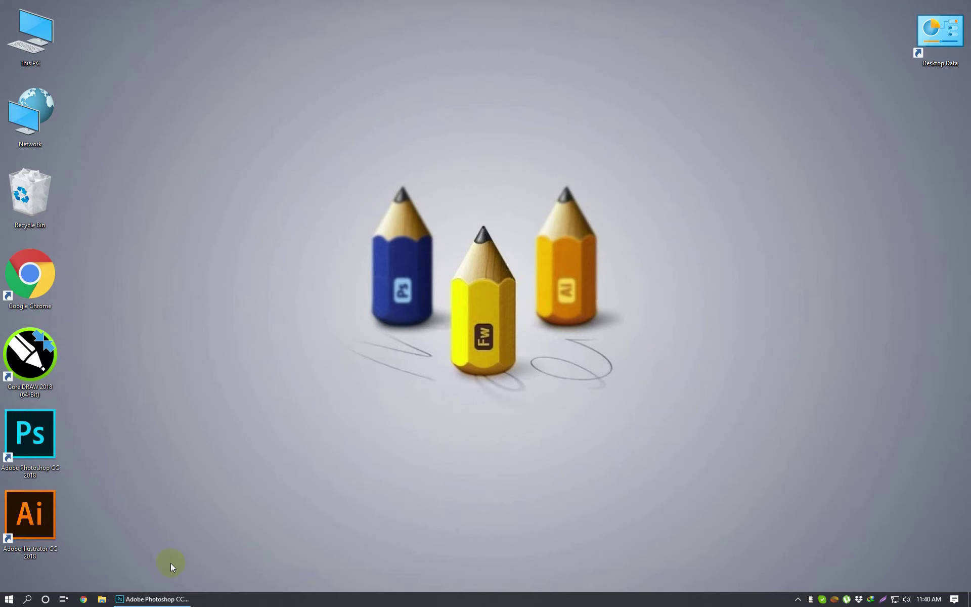
left_click(152, 599)
left_click(152, 599)
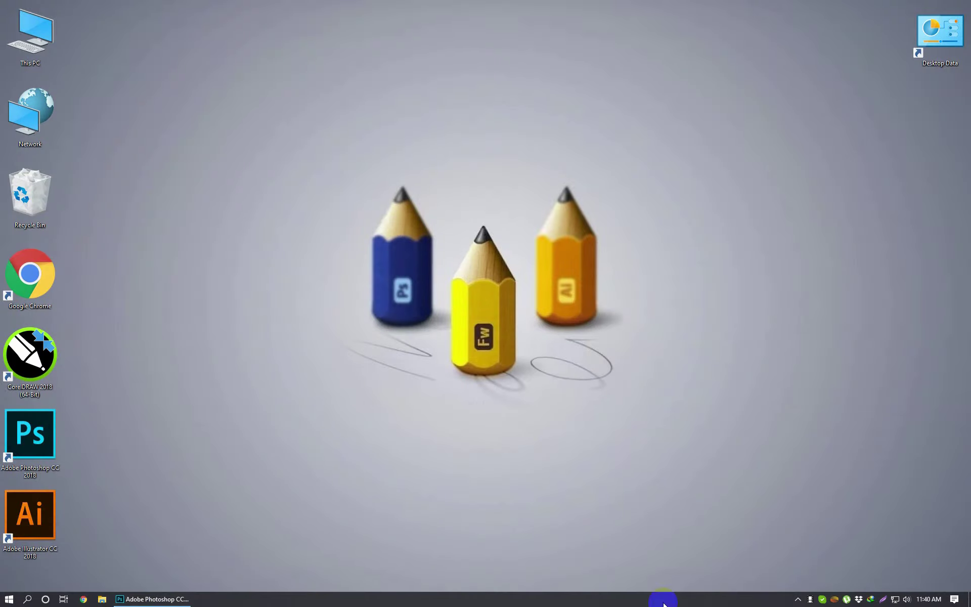